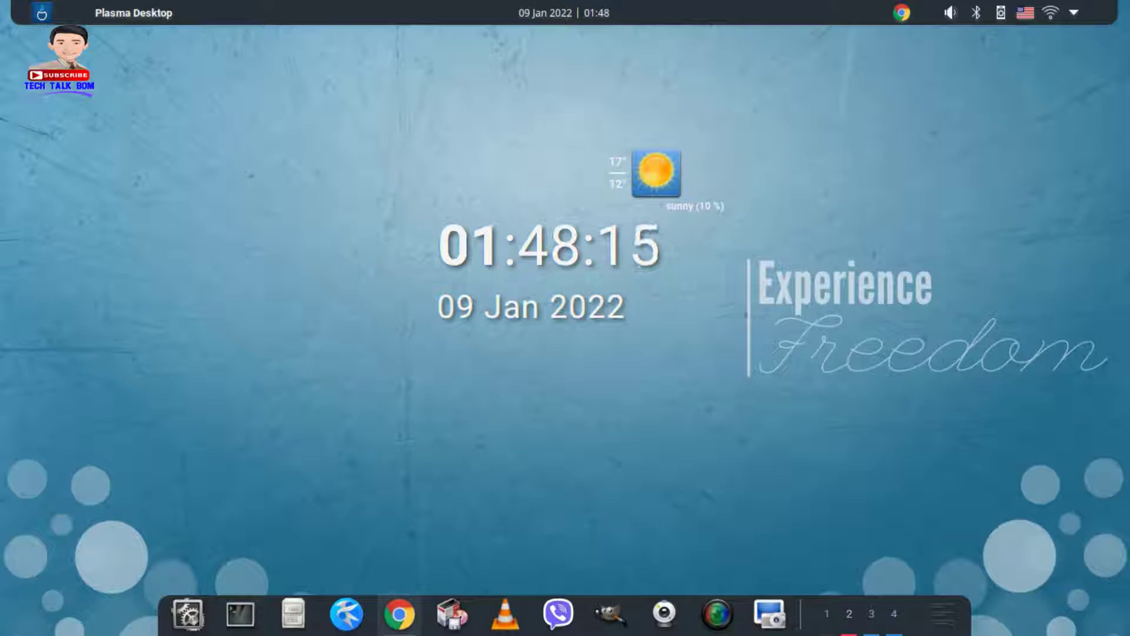
# Step: Switch to Chrome, browse the GitHub refind-theme topic list and open the refind-theme-regular repository
pyautogui.hotkey('ctrl', 'F3')
pyautogui.hotkey('ctrl', 'F1')
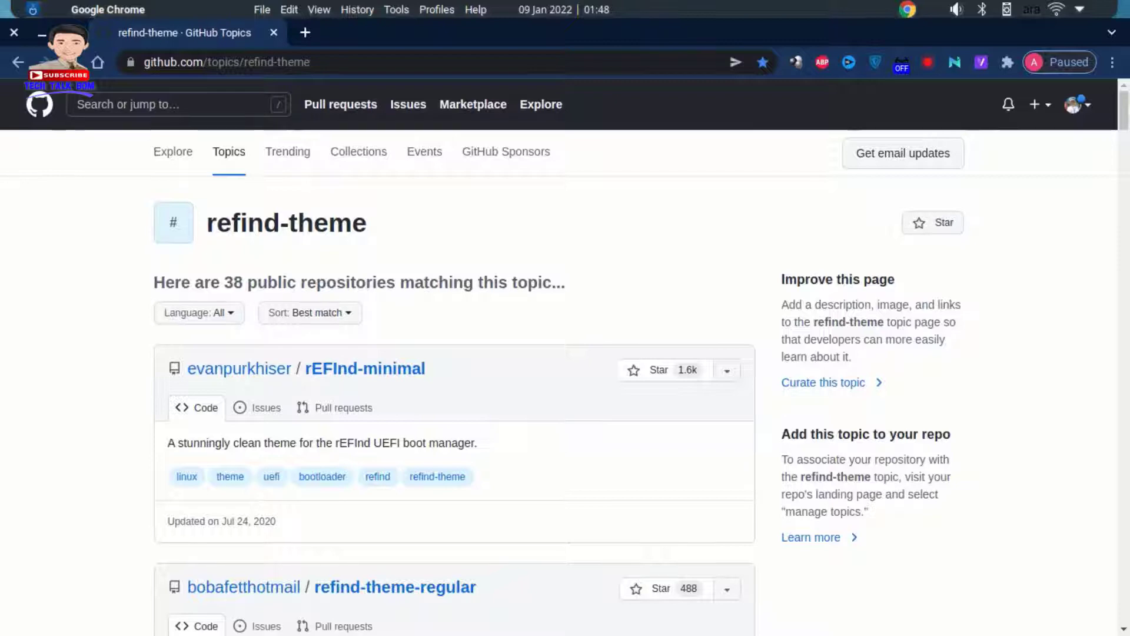
pyautogui.scroll(-2, 565, 356)
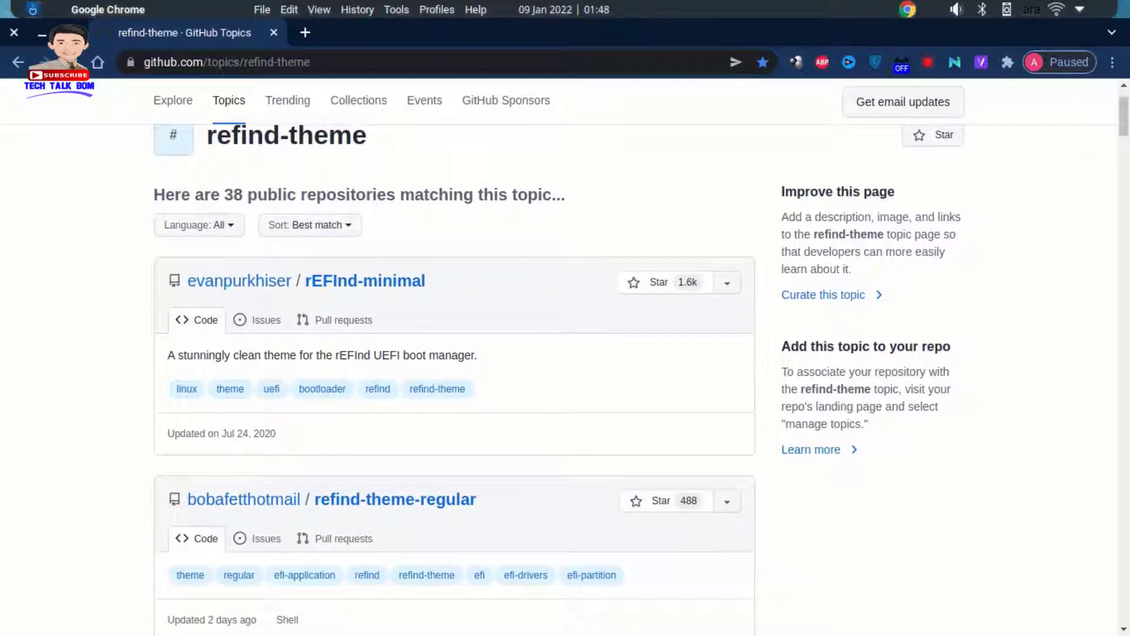
pyautogui.scroll(-1, 565, 356)
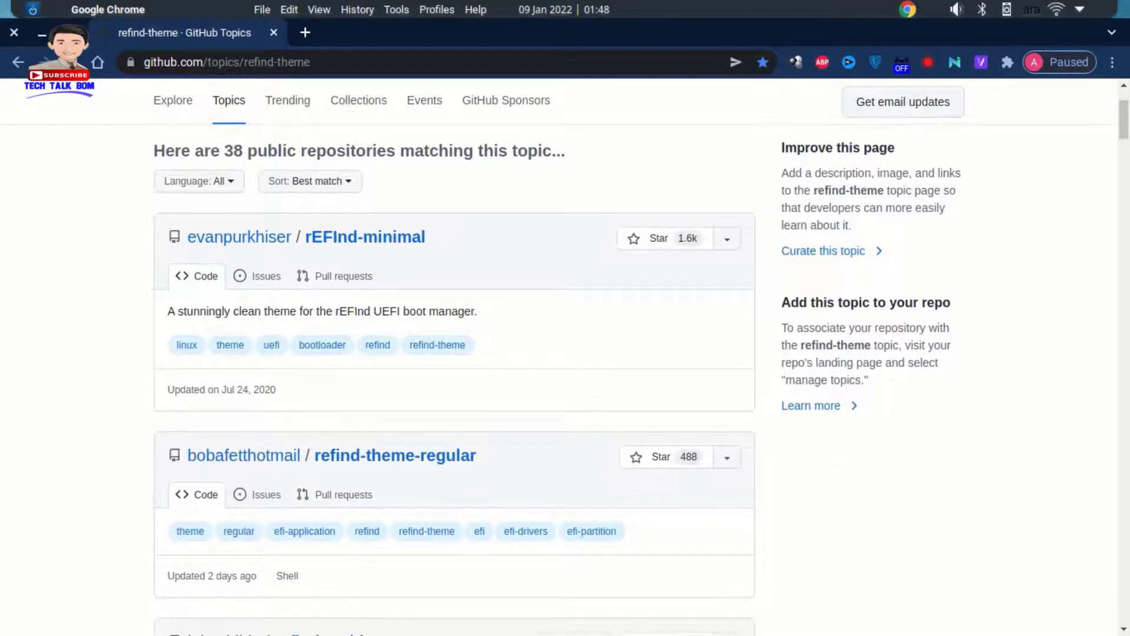
pyautogui.scroll(-4, 566, 356)
pyautogui.scroll(-5, 565, 355)
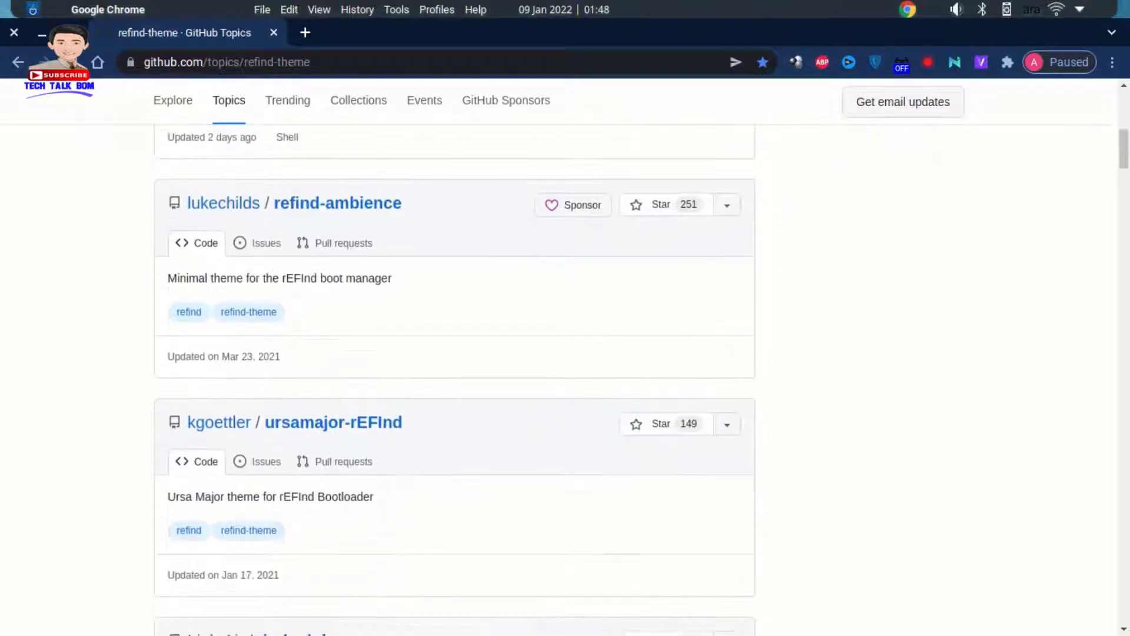
pyautogui.scroll(6, 565, 356)
pyautogui.scroll(6, 565, 356)
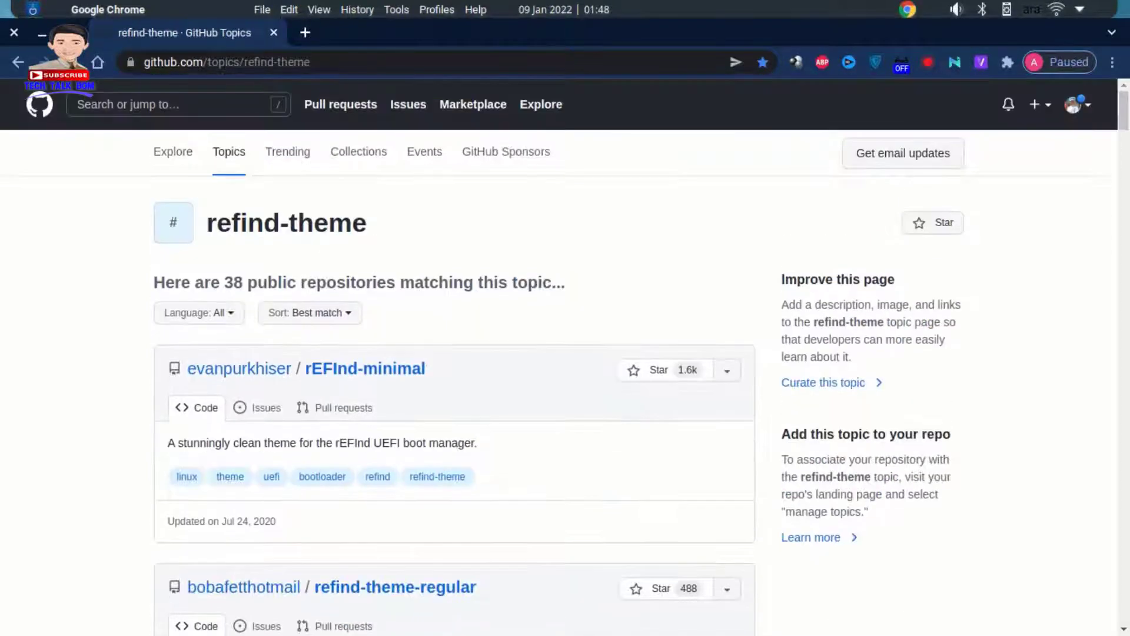
pyautogui.scroll(-6, 565, 355)
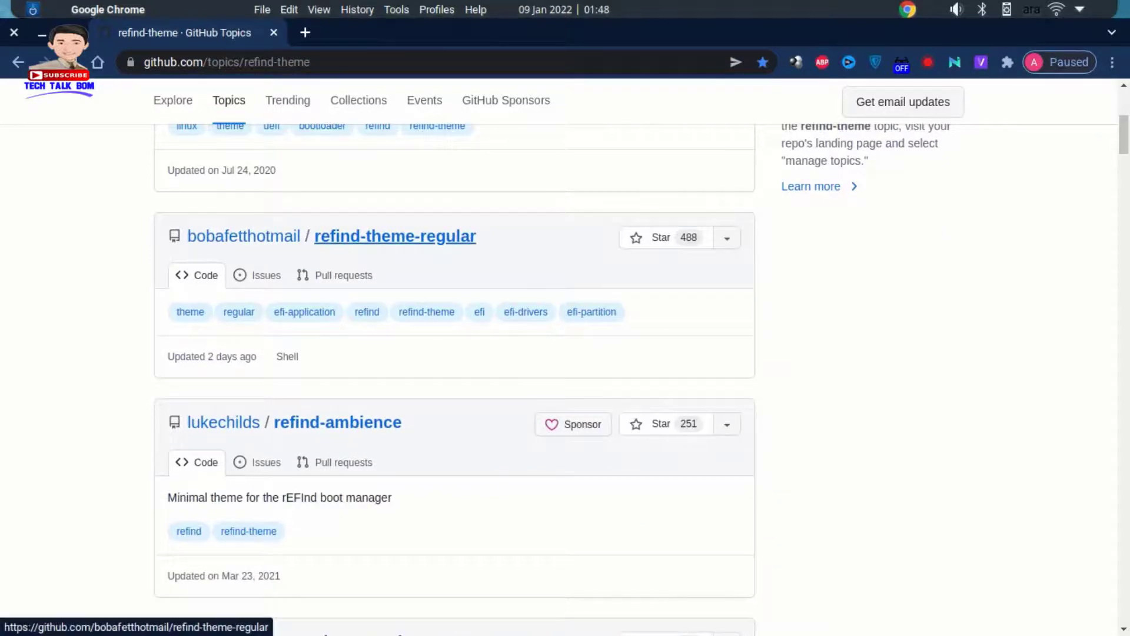
pyautogui.click(395, 236)
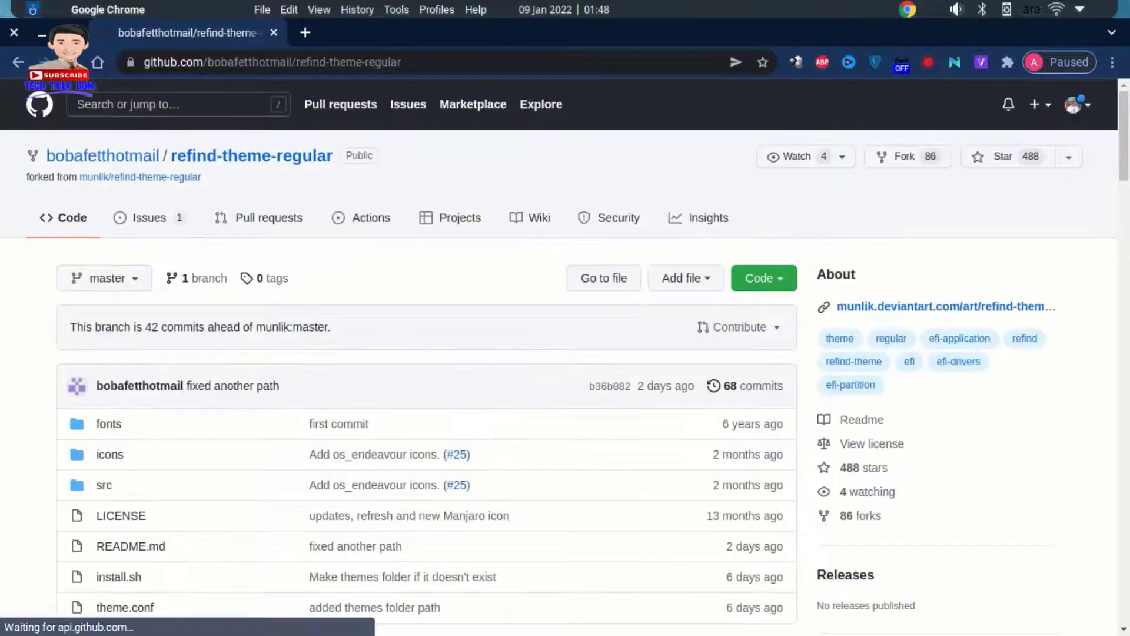
# Step: Examine the repository's README, including the preview images for the default settings and the dark theme
pyautogui.scroll(-10, 412, 353)
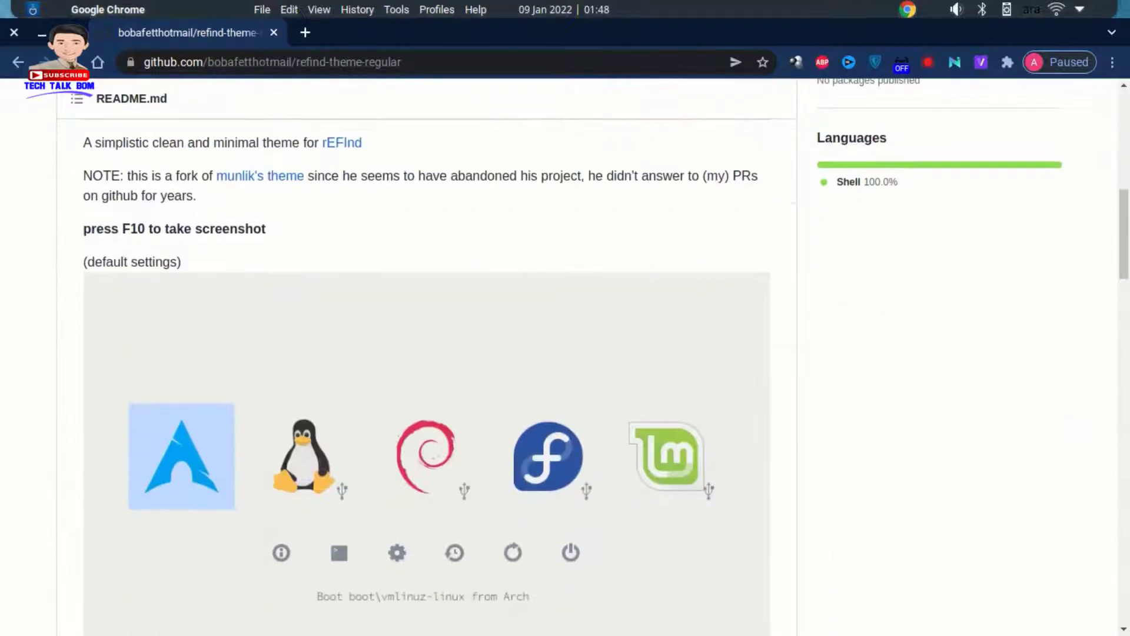
pyautogui.scroll(-2, 412, 353)
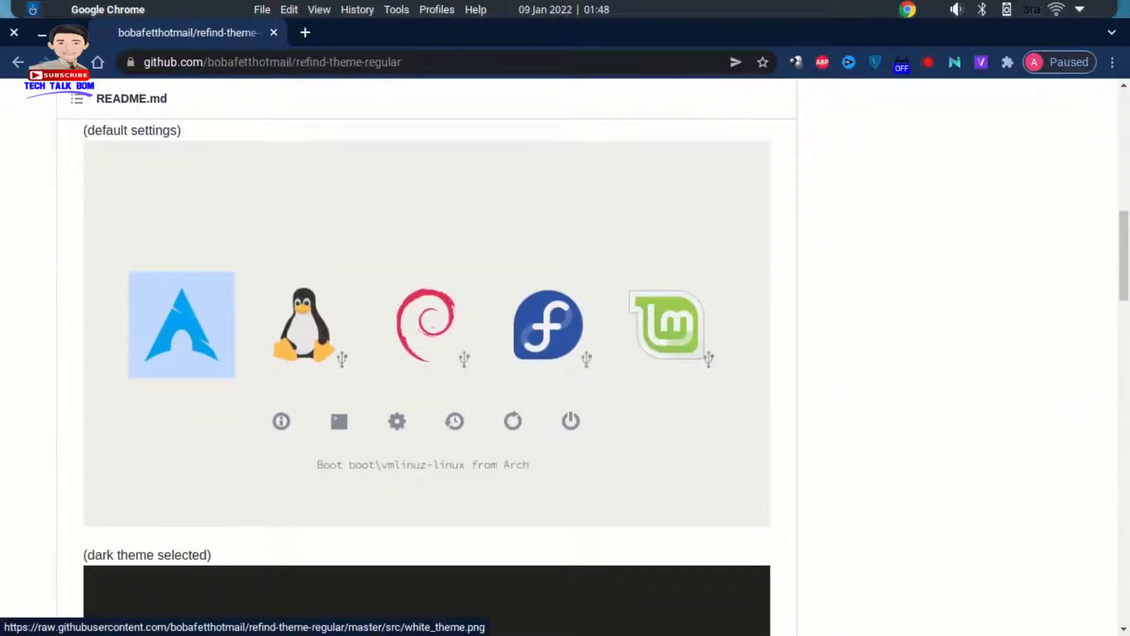
pyautogui.scroll(-3, 413, 353)
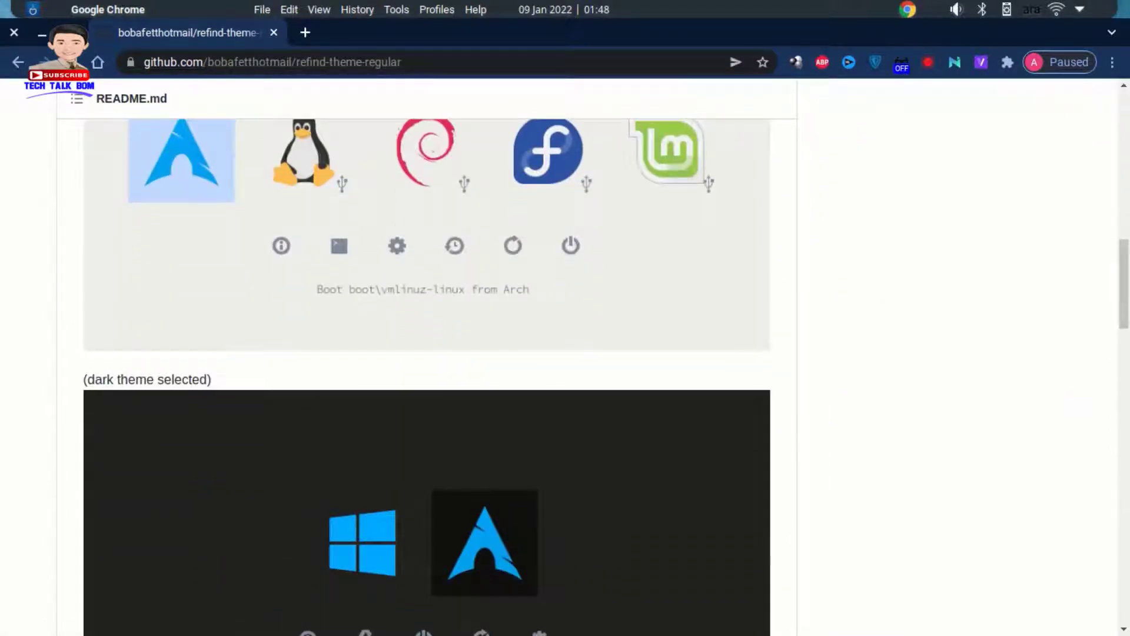
pyautogui.scroll(-3, 412, 353)
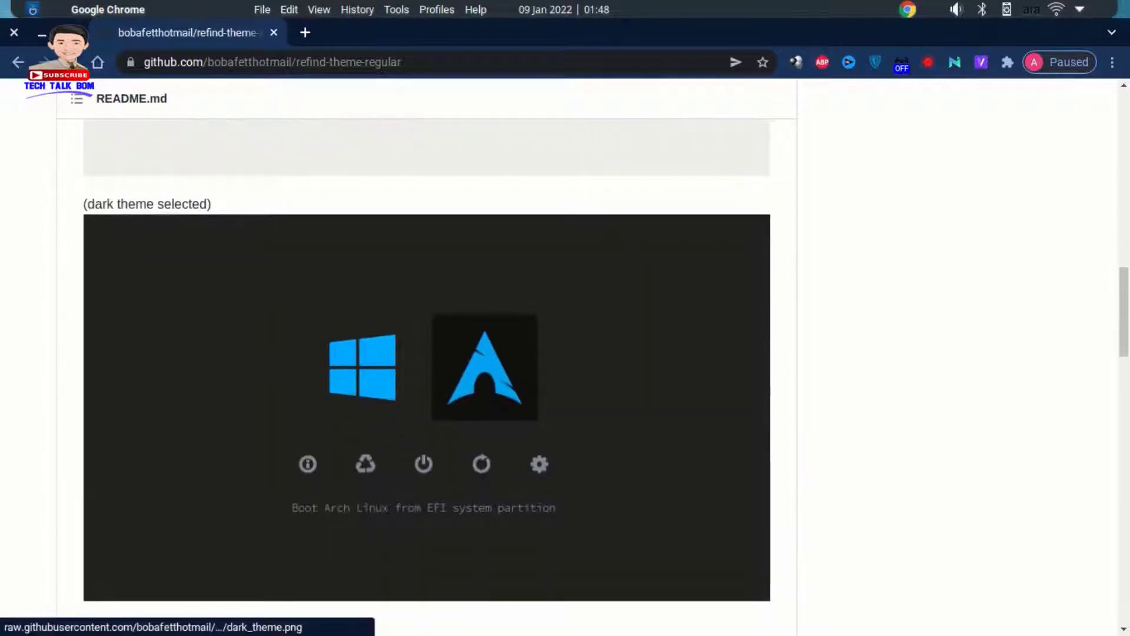
pyautogui.scroll(-6, 413, 353)
pyautogui.scroll(12, 412, 353)
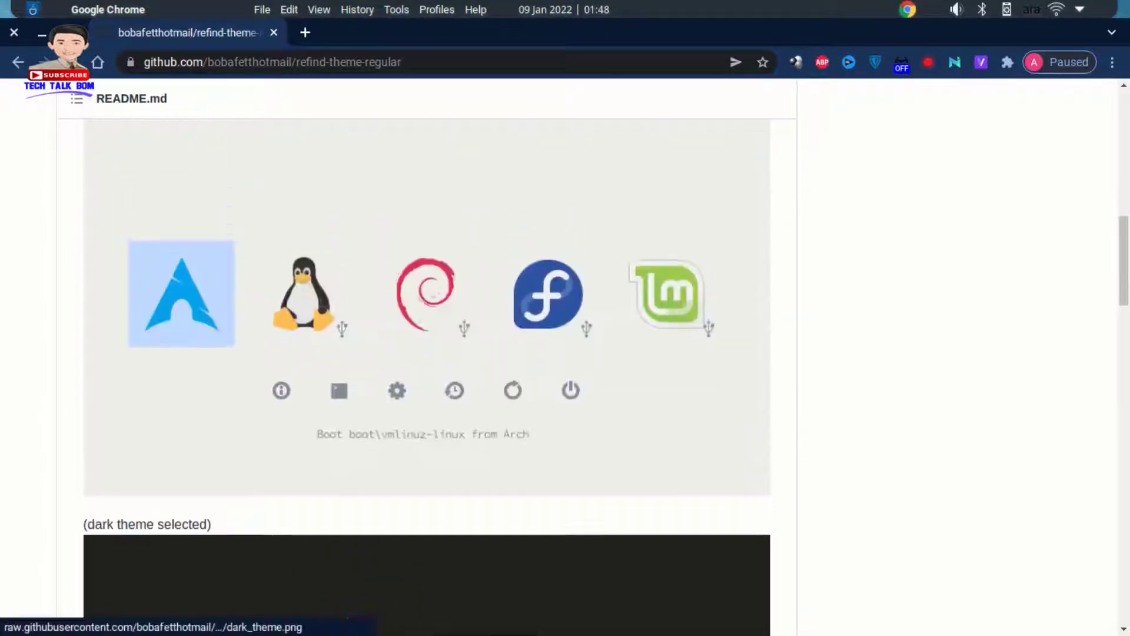
pyautogui.scroll(5, 412, 565)
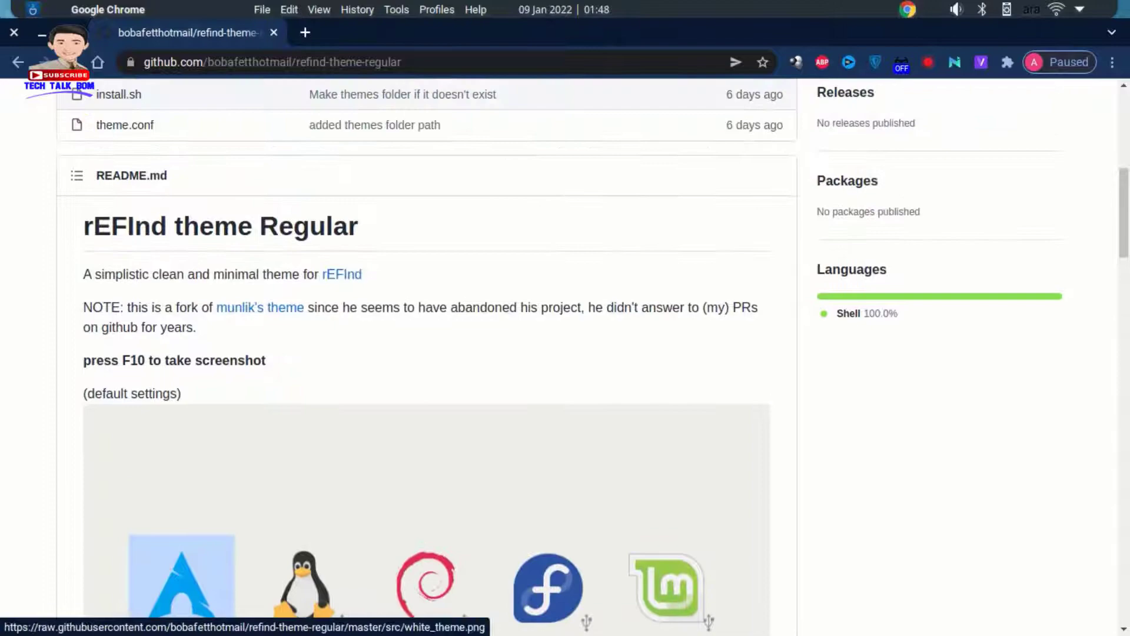
pyautogui.scroll(8, 412, 565)
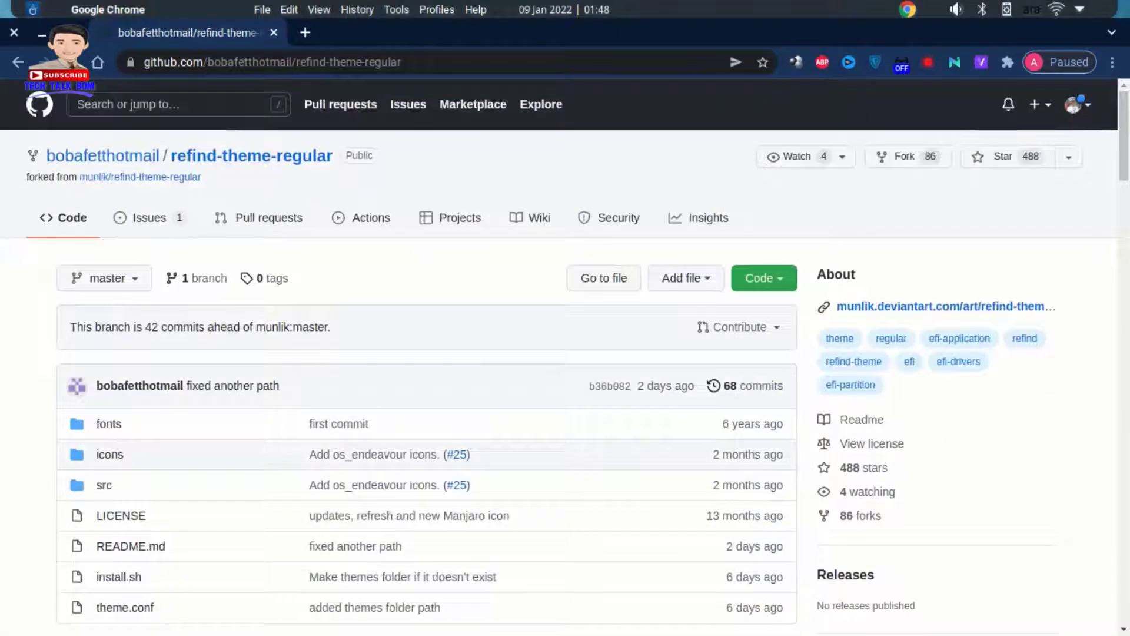
pyautogui.scroll(-7, 412, 565)
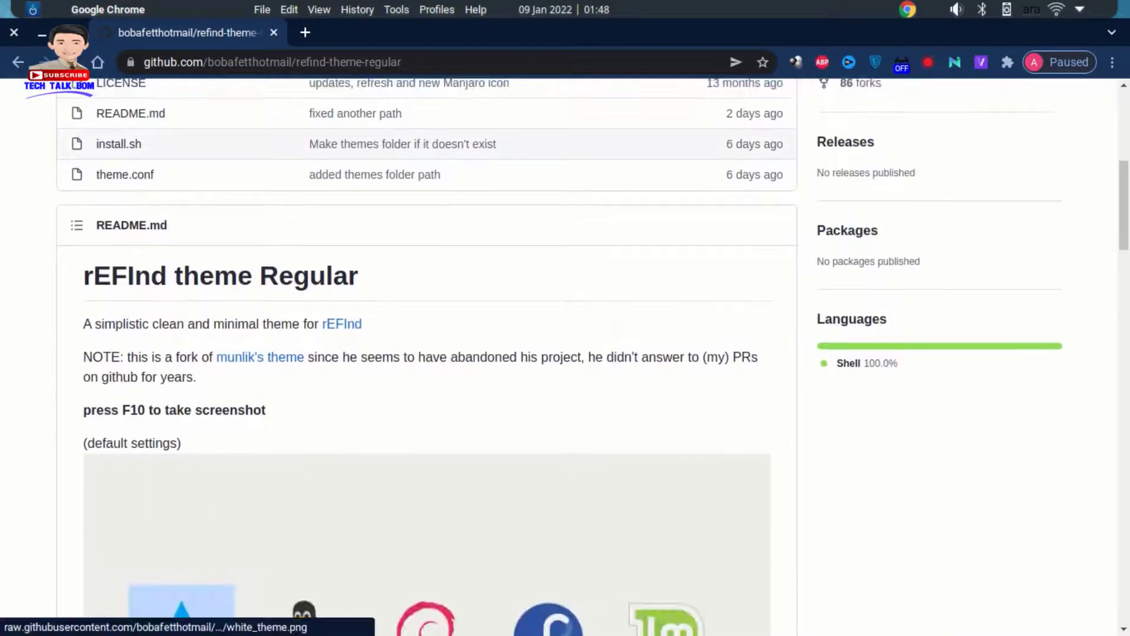
pyautogui.scroll(7, 412, 565)
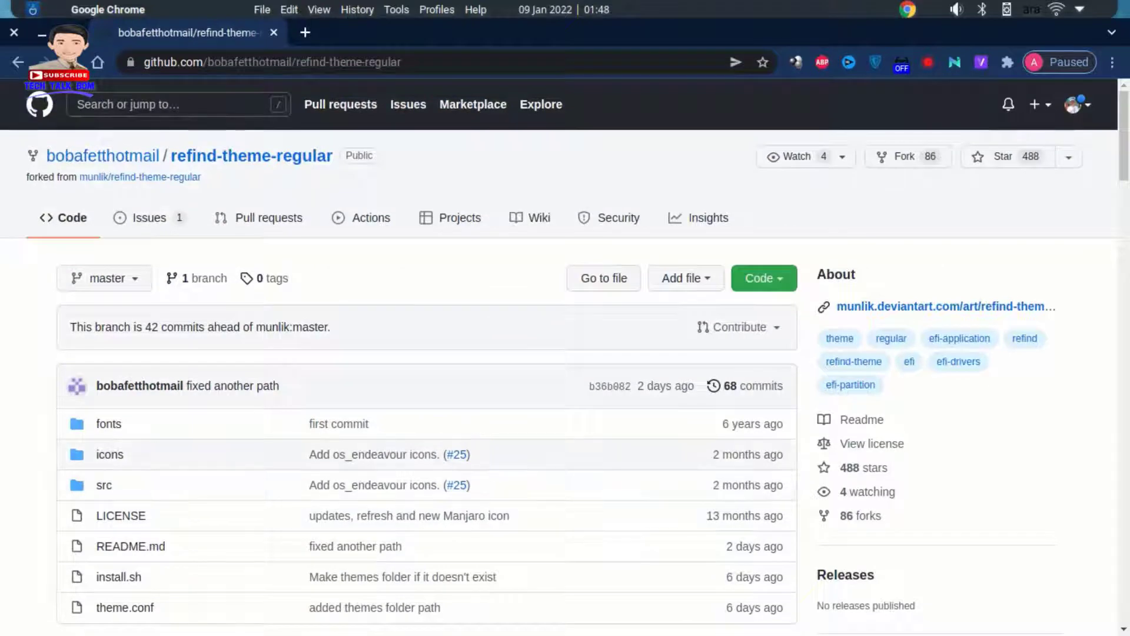
# Step: Download the refind-theme-regular repository as a ZIP archive into the reFInd Themes folder in Downloads
pyautogui.hotkey('alt', 'Left')
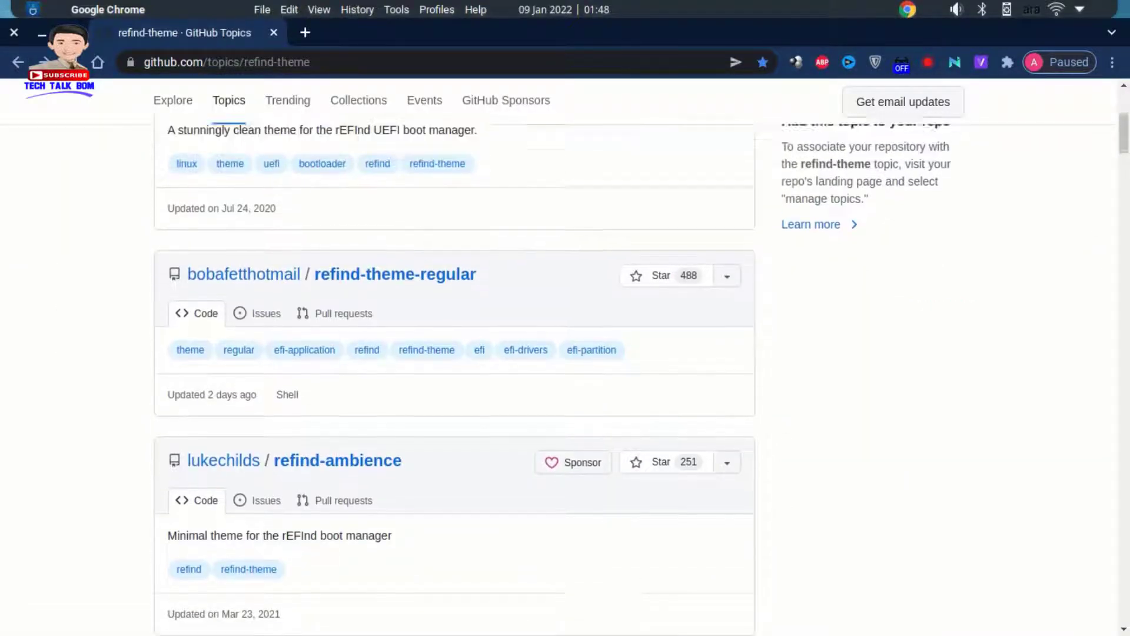
pyautogui.hotkey('alt', 'Right')
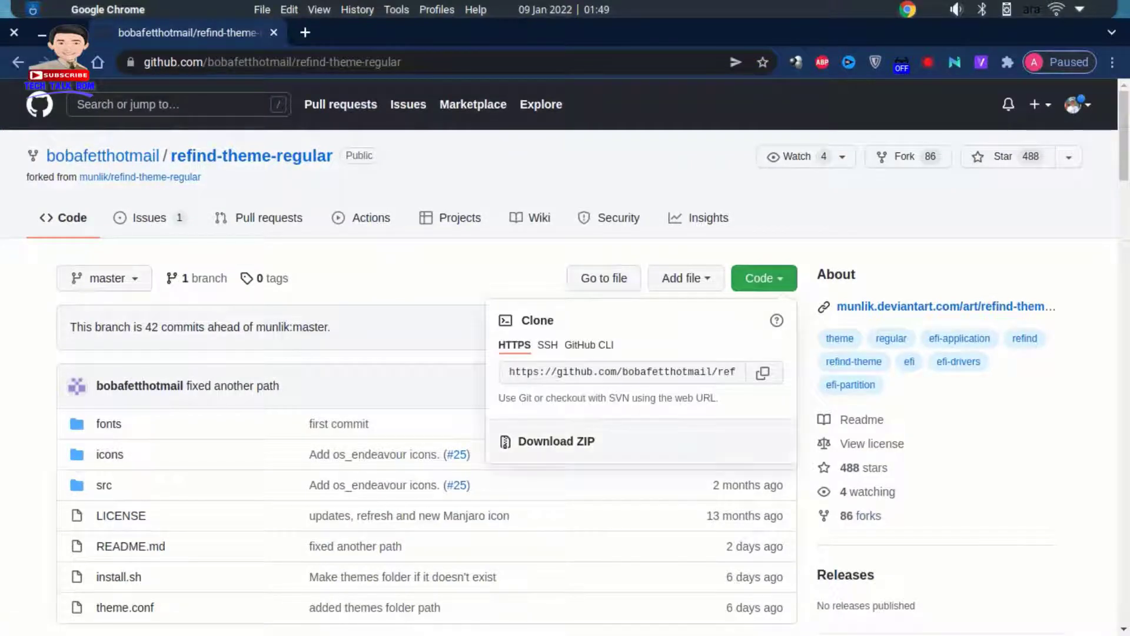
pyautogui.click(556, 441)
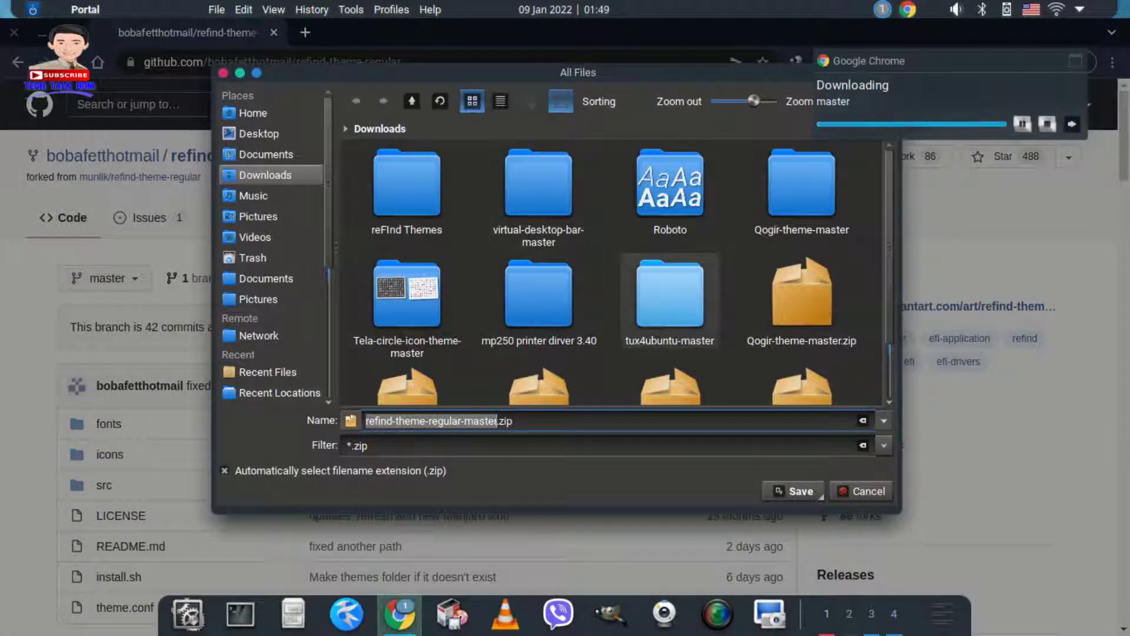
pyautogui.doubleClick(407, 184)
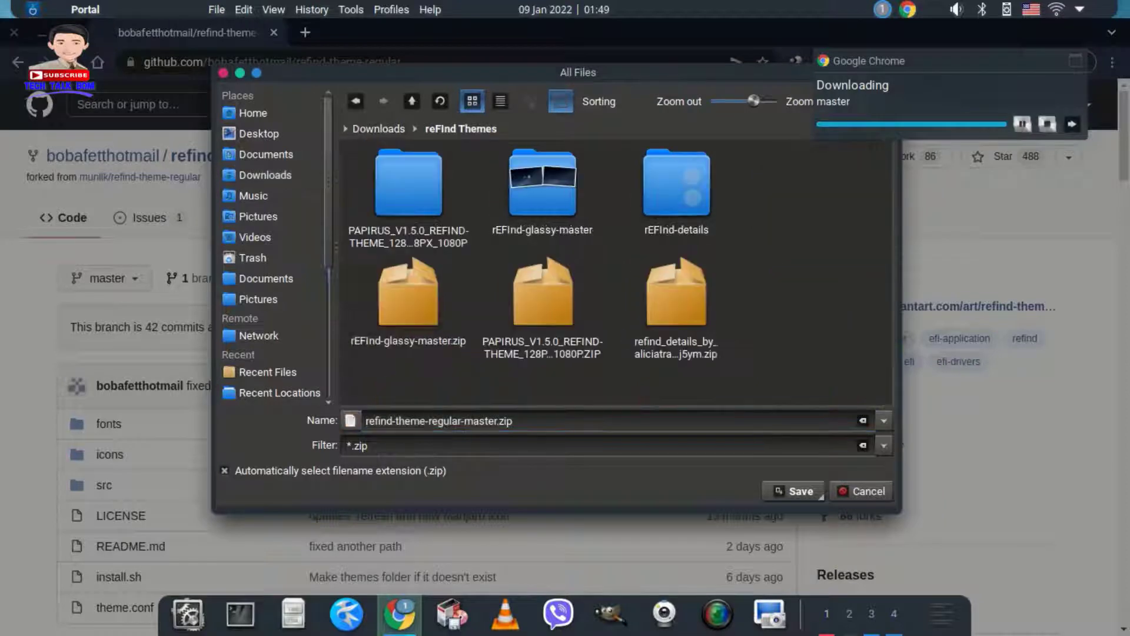
pyautogui.click(820, 496)
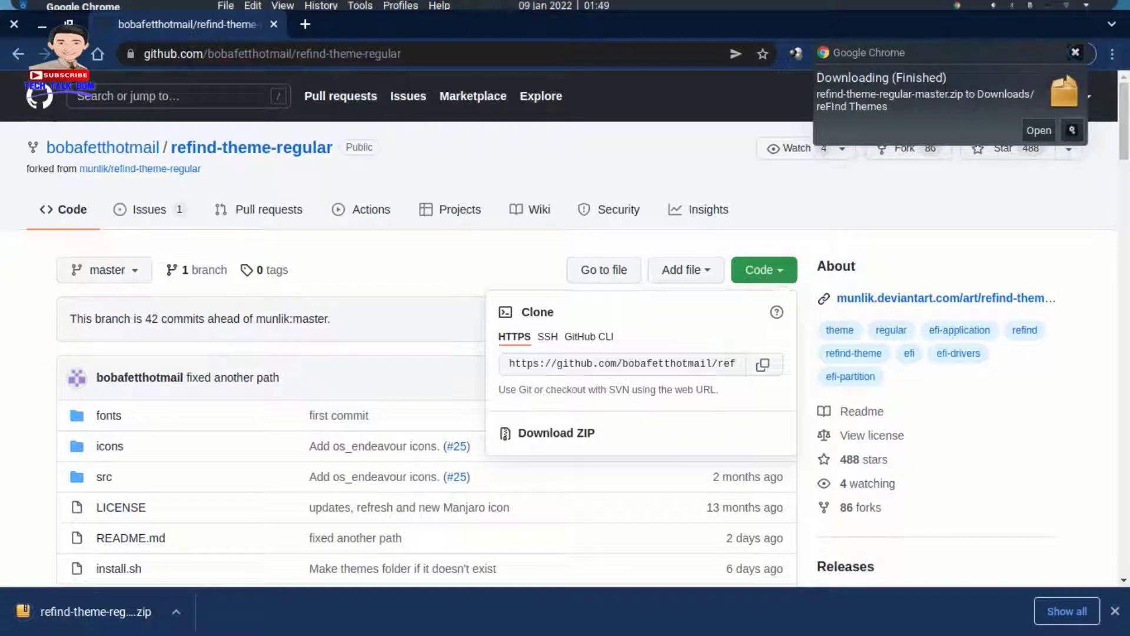
# Step: Switch to the Dolphin file manager on another virtual desktop and open the reFInd Themes folder in Downloads
pyautogui.moveTo(769, 630)
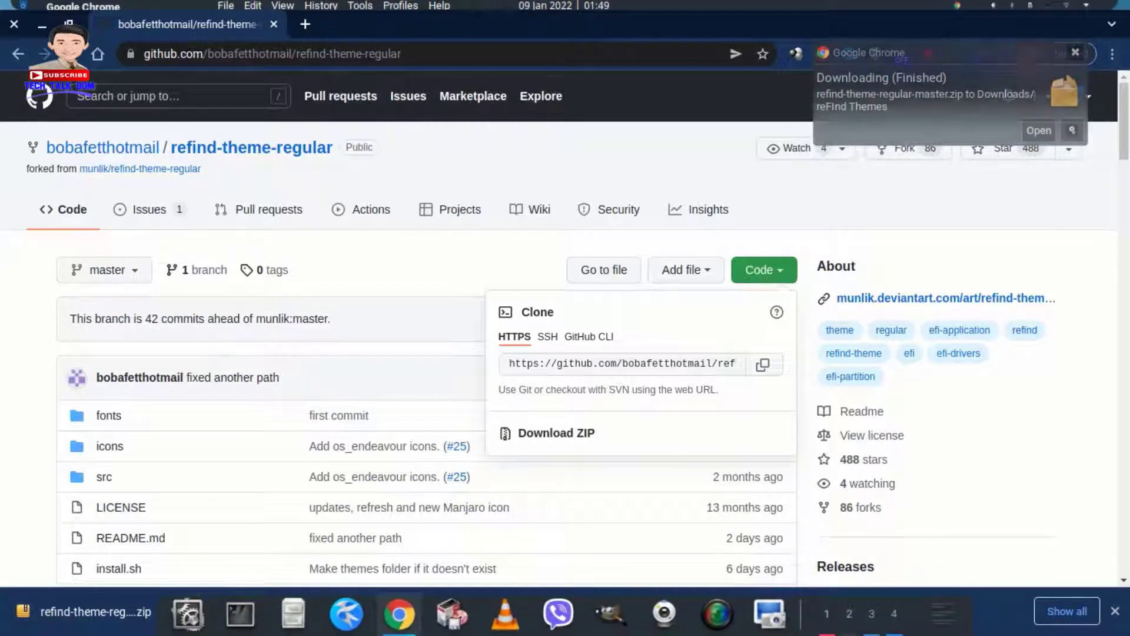
pyautogui.hotkey('ctrl', 'F2')
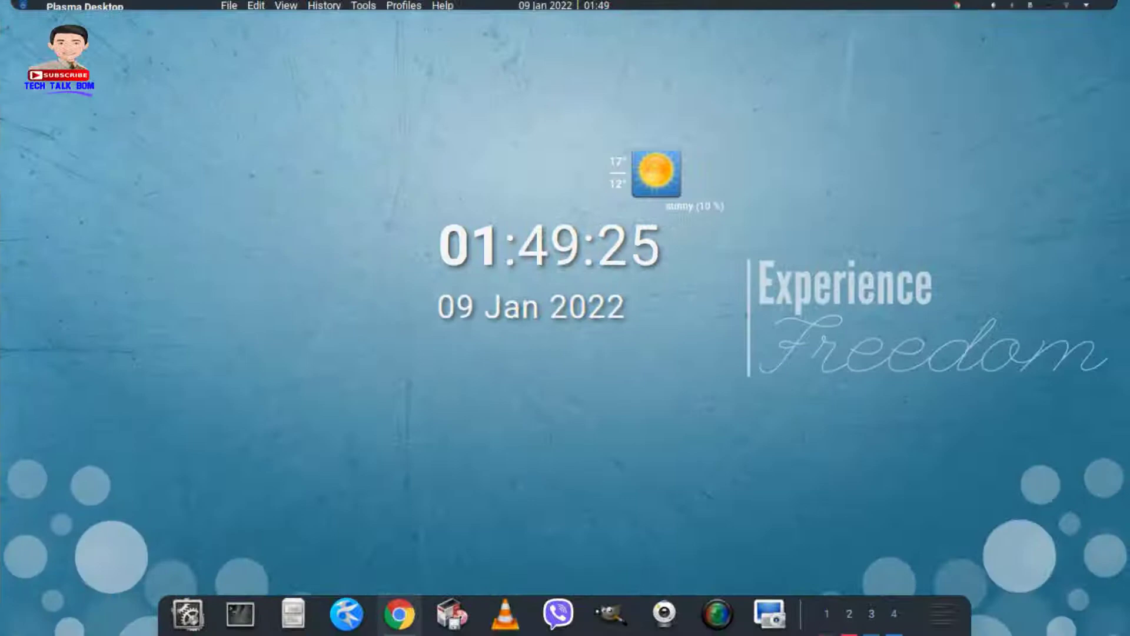
pyautogui.click(292, 614)
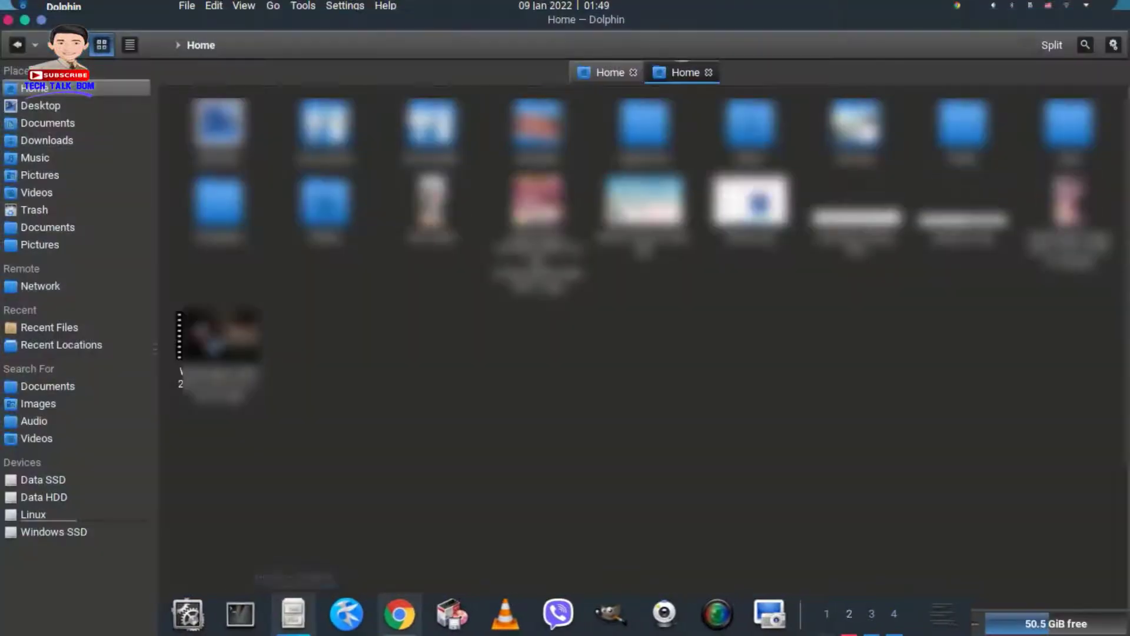
pyautogui.click(25, 142)
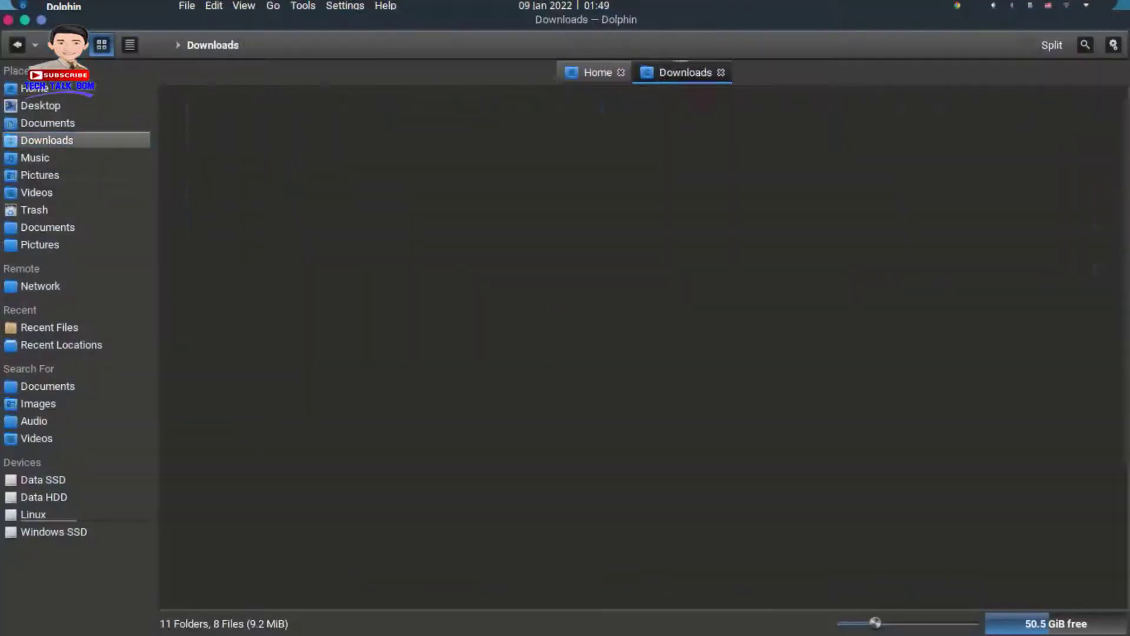
pyautogui.click(432, 123)
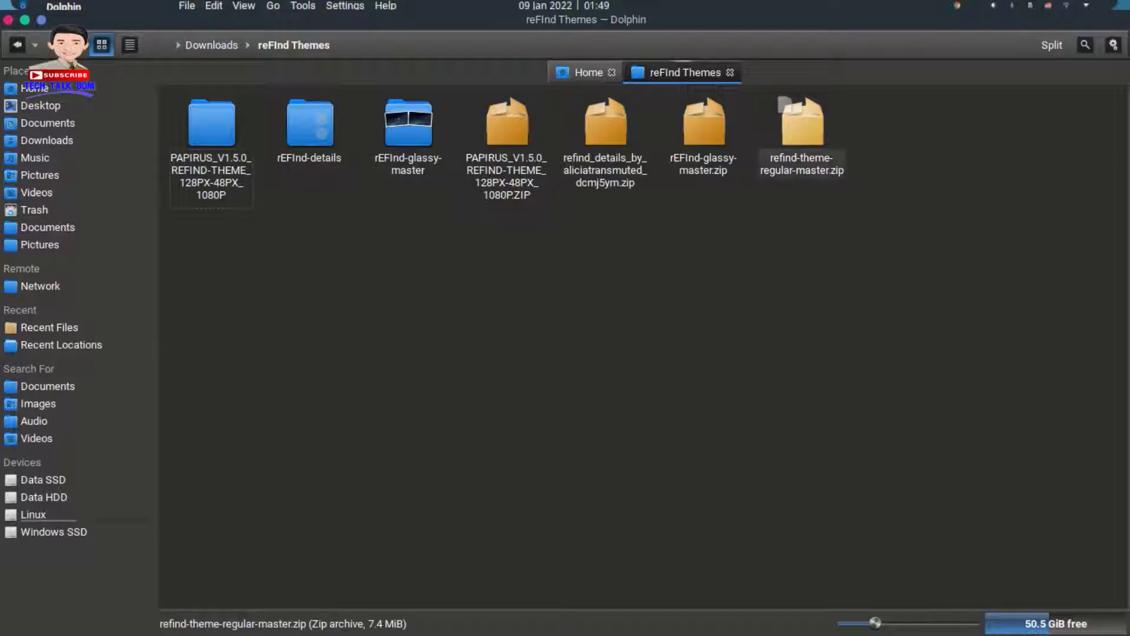
# Step: Extract refind-theme-regular-master.zip into the current folder with subfolder autodetection
pyautogui.click(802, 135)
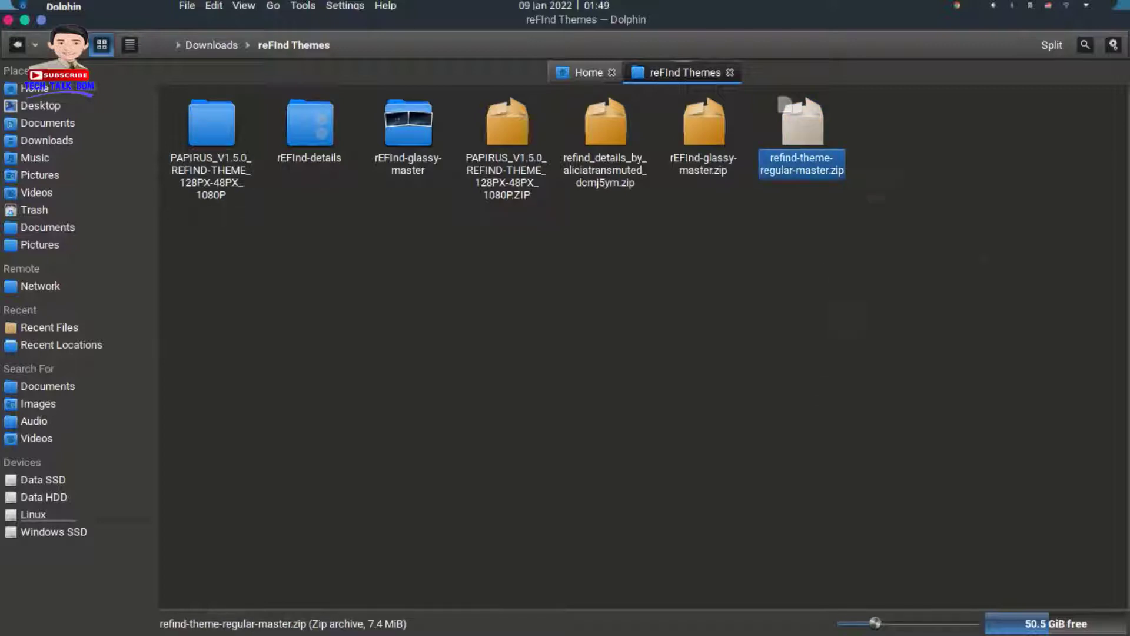
pyautogui.rightClick(815, 164)
pyautogui.moveTo(854, 380)
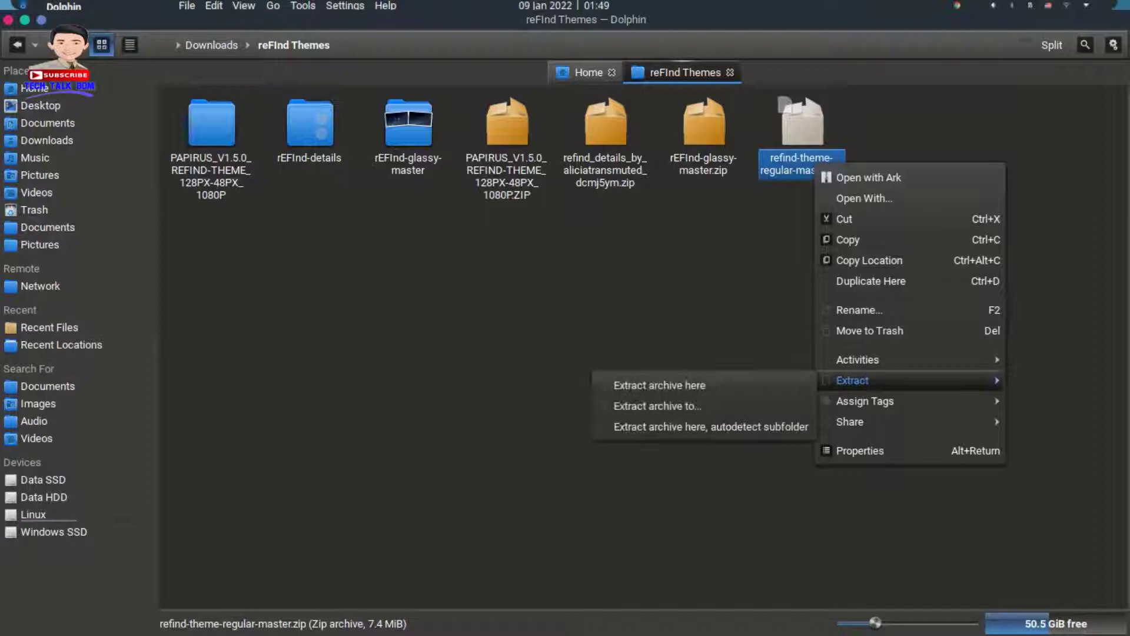
pyautogui.click(730, 427)
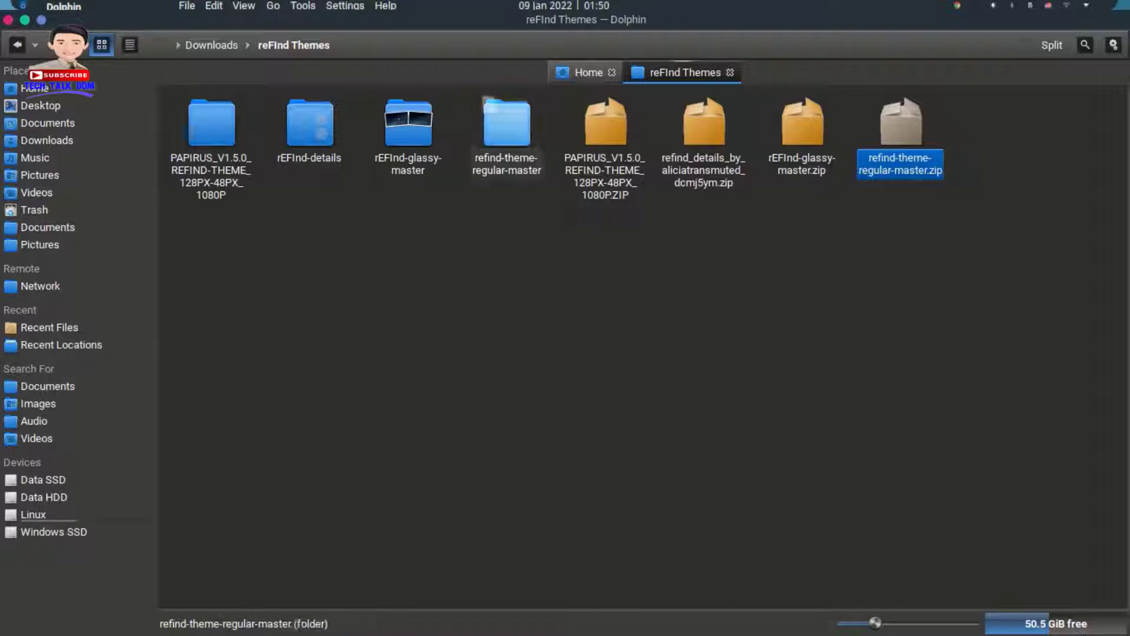
# Step: Check the contents of the extracted refind-theme-regular-master folder and copy the whole folder
pyautogui.click(488, 103)
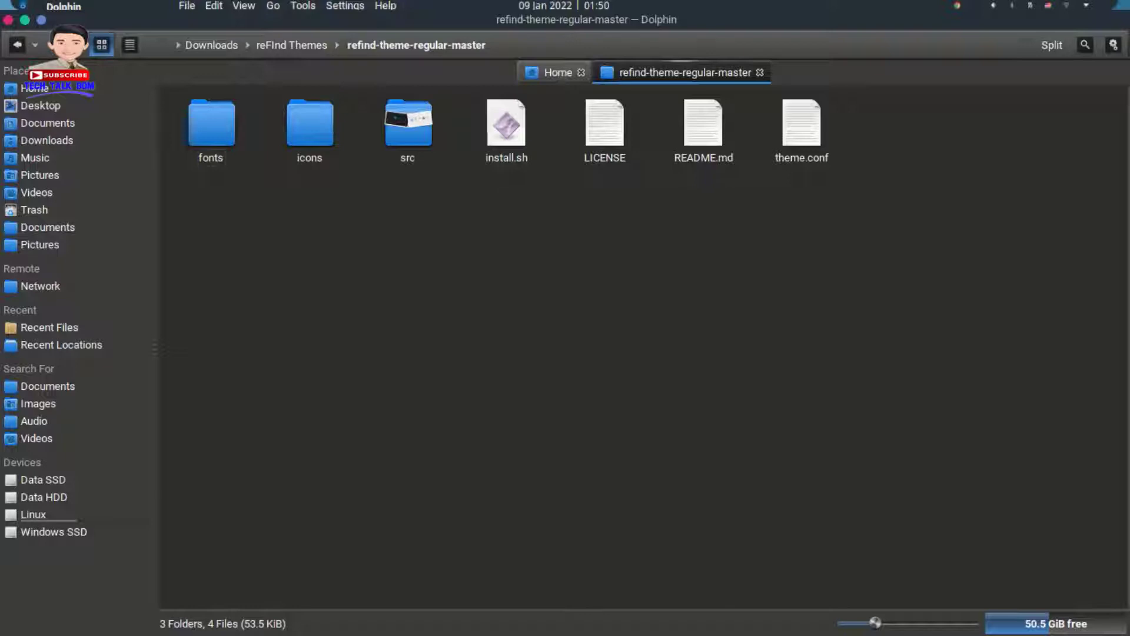
pyautogui.hotkey('alt', 'Left')
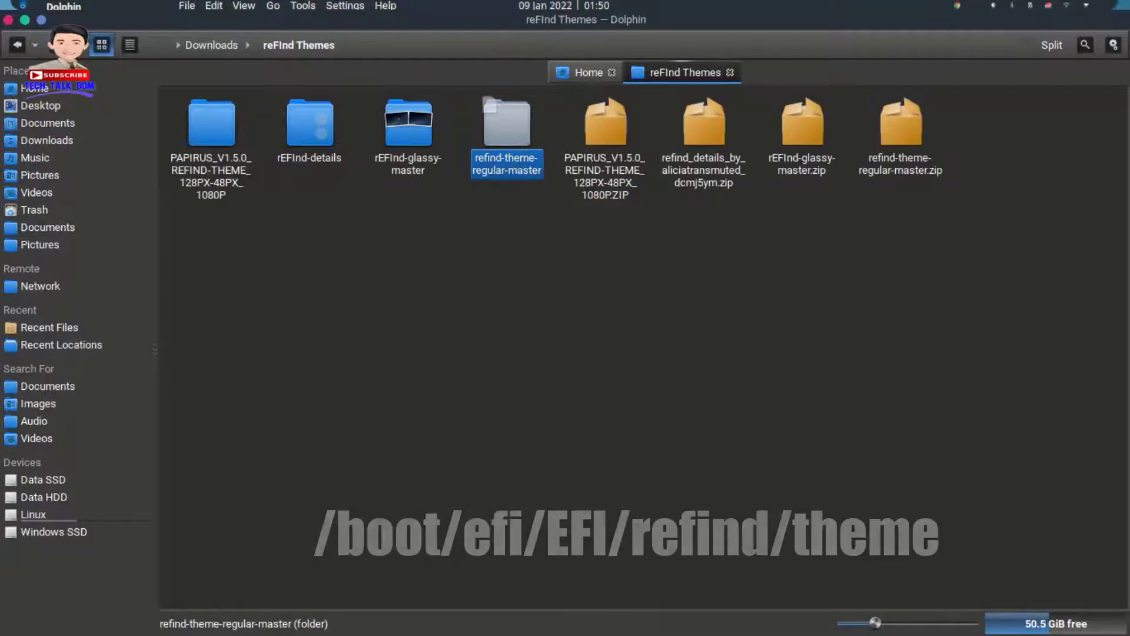
pyautogui.rightClick(494, 171)
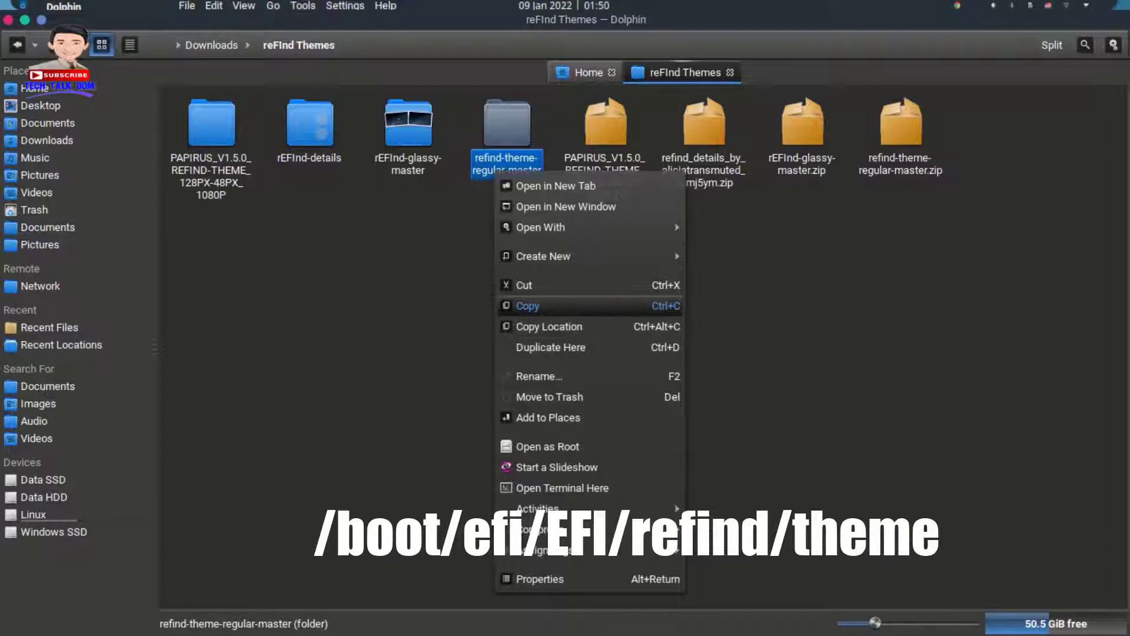
pyautogui.click(527, 306)
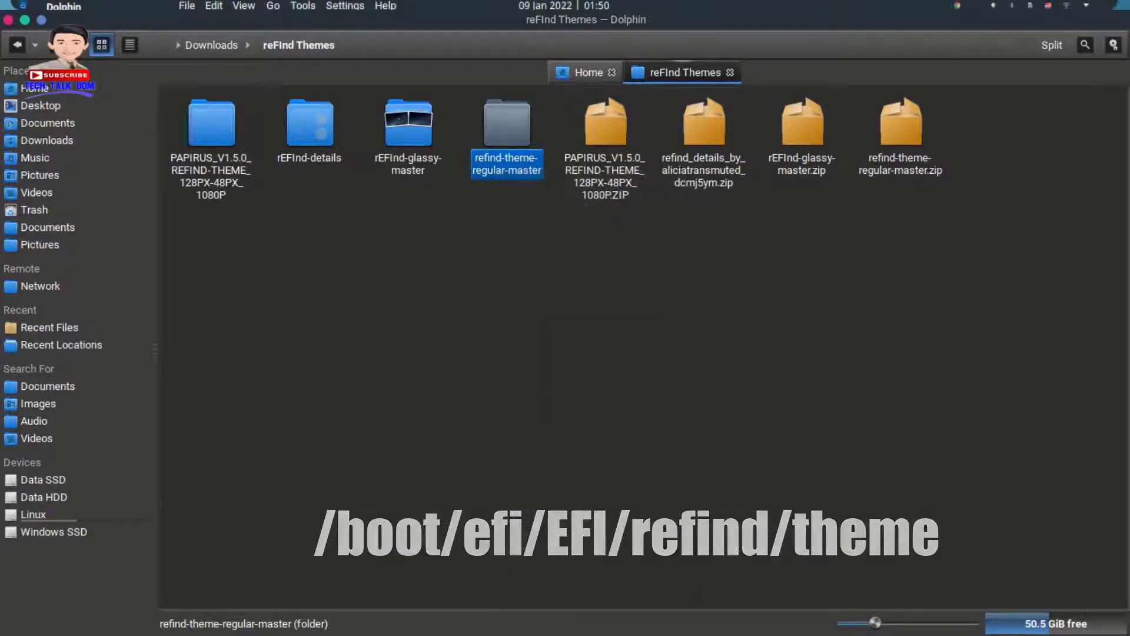
# Step: Navigate from the filesystem root to the themes folder under /boot/efi/EFI/refind
pyautogui.click(177, 45)
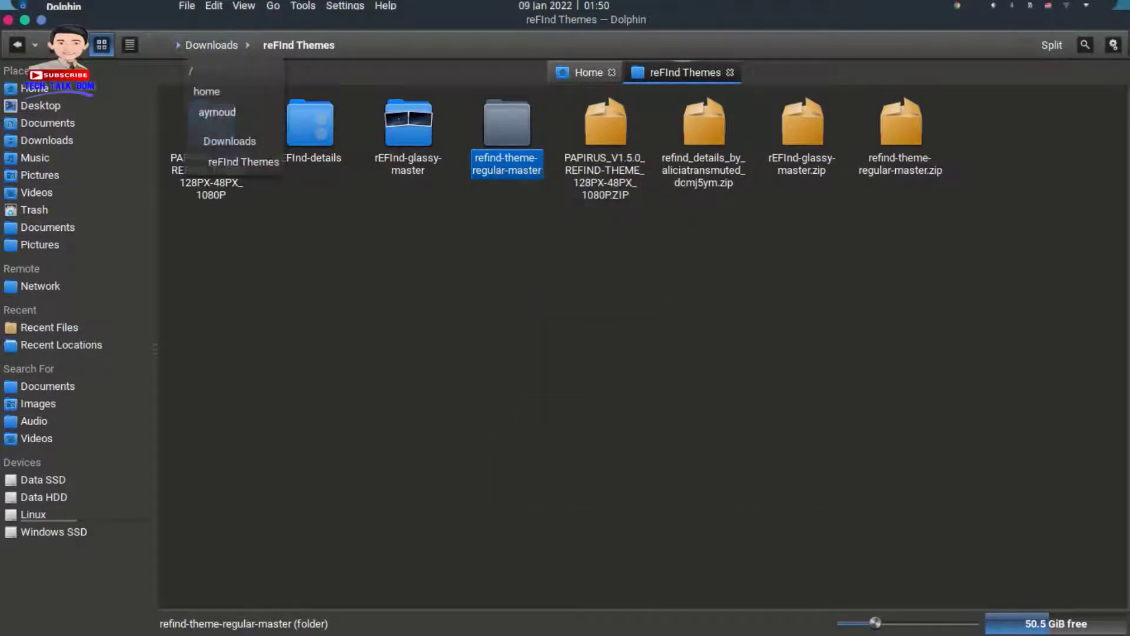
pyautogui.click(235, 72)
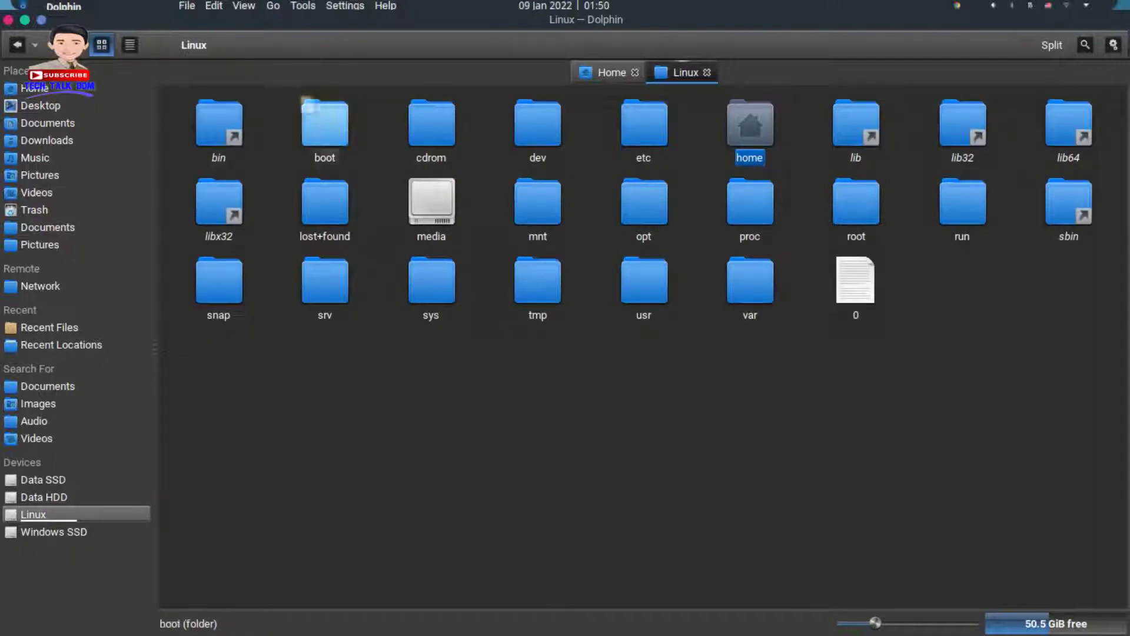
pyautogui.click(325, 123)
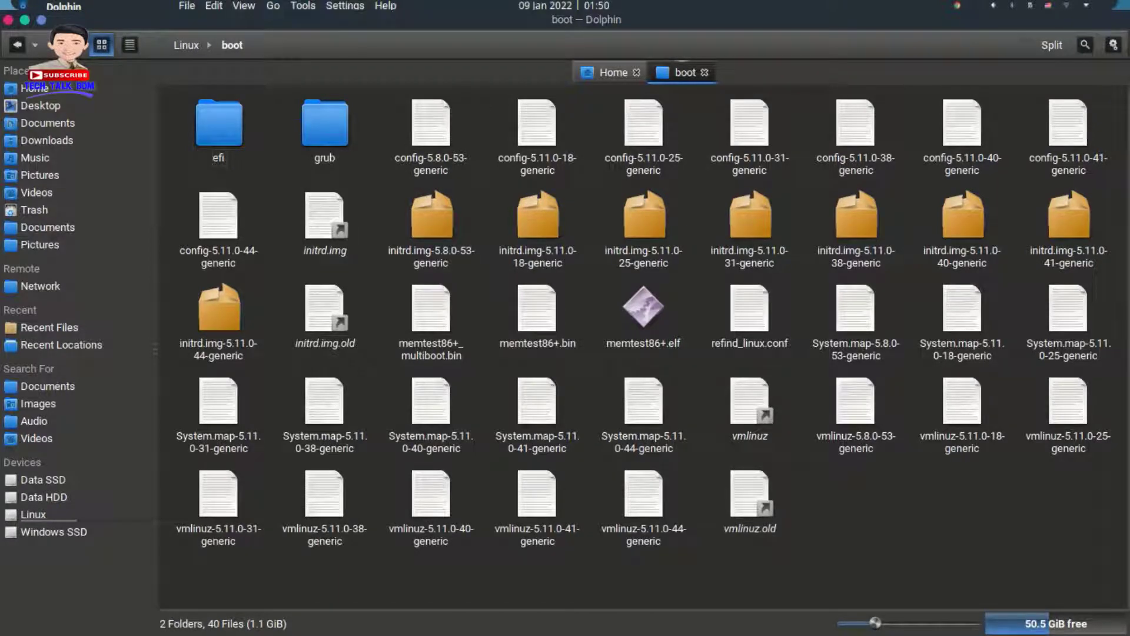
pyautogui.moveTo(587, 20); pyautogui.dragTo(660, 76)
pyautogui.click(489, 180)
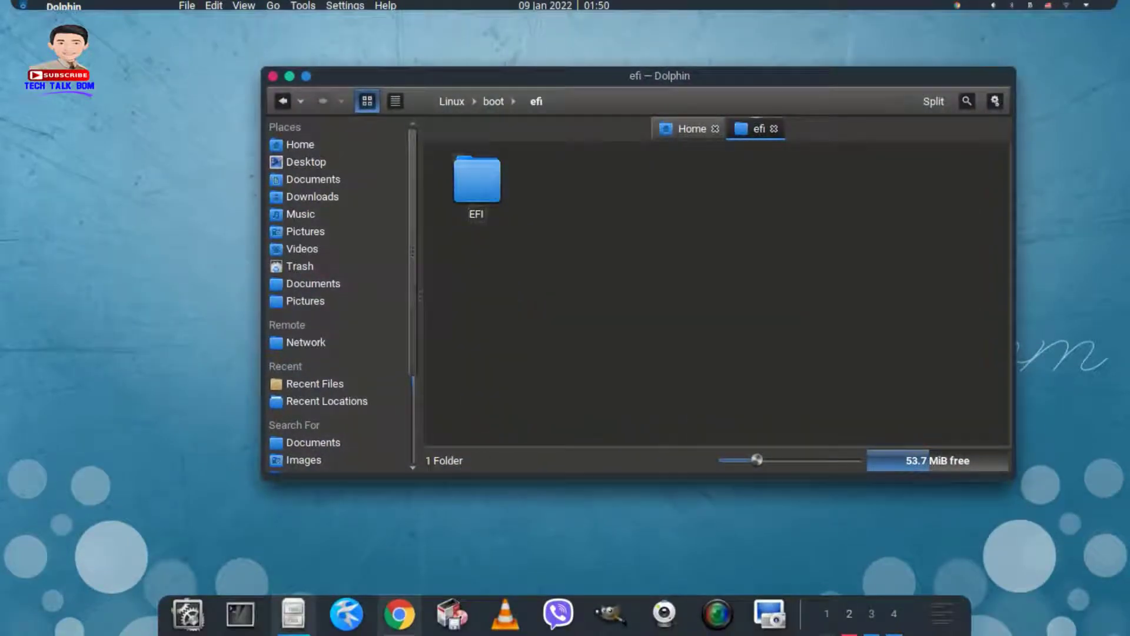
pyautogui.click(477, 180)
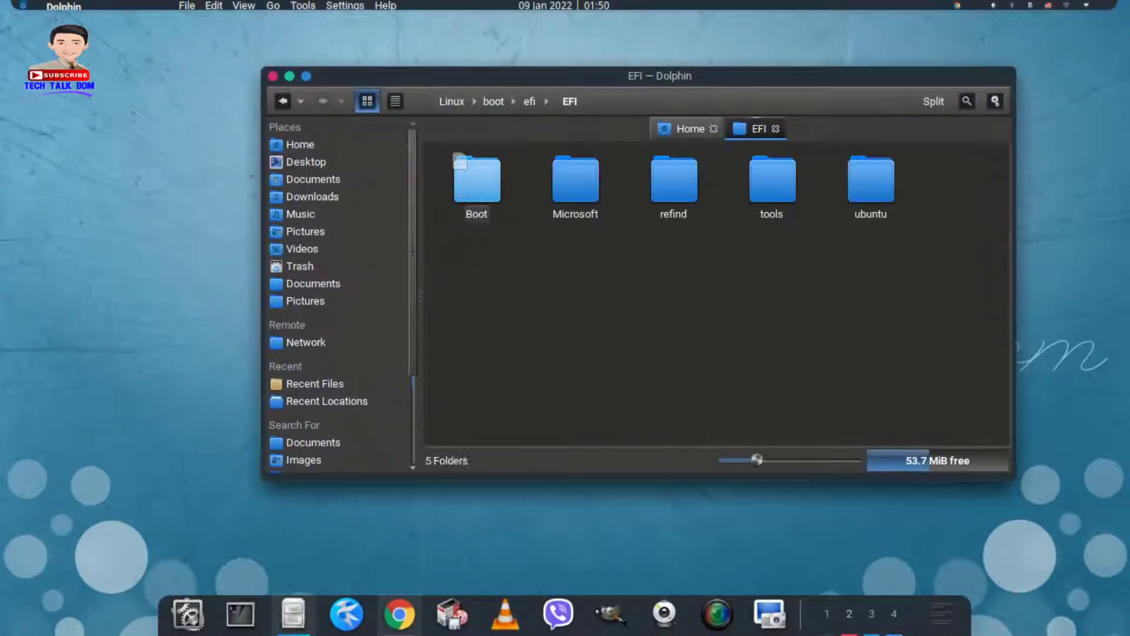
pyautogui.click(694, 177)
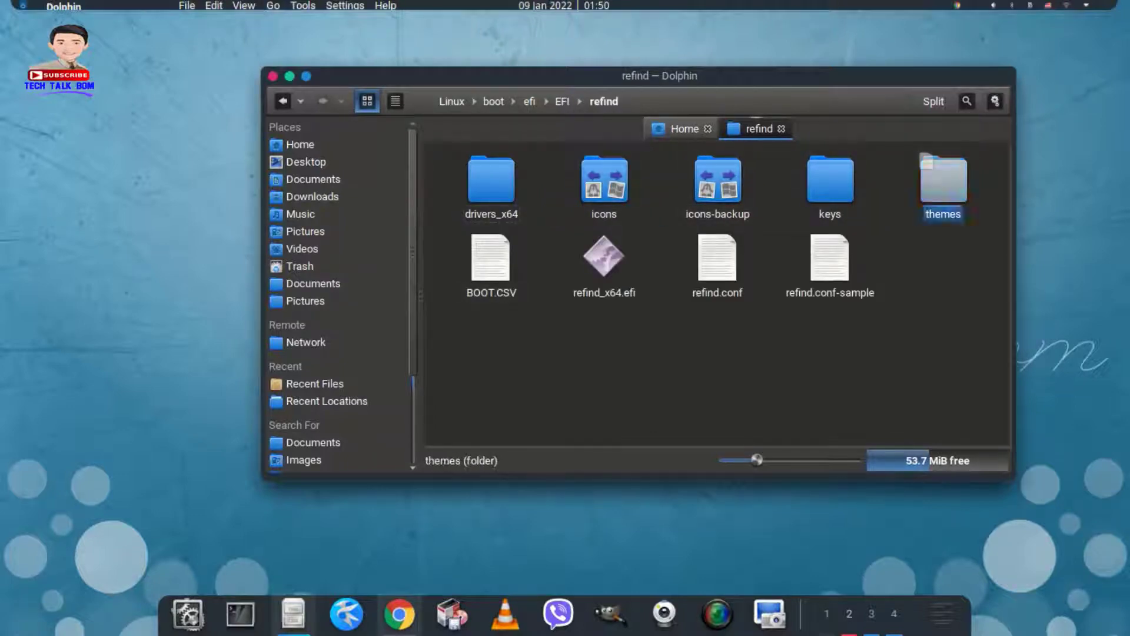
pyautogui.click(943, 181)
pyautogui.rightClick(634, 345)
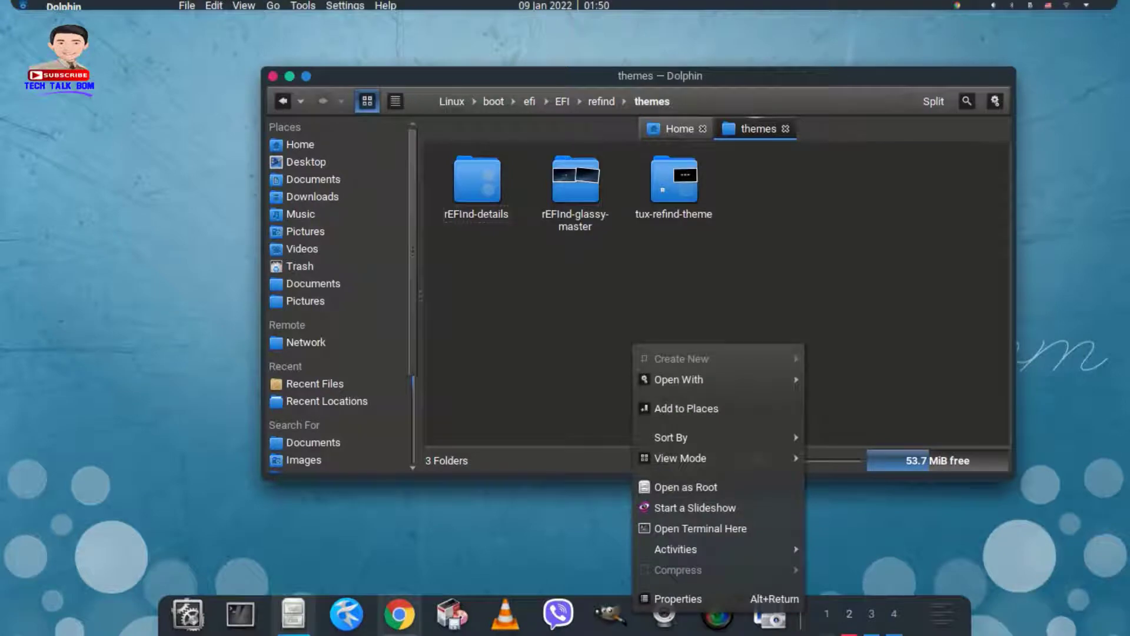
pyautogui.moveTo(680, 458)
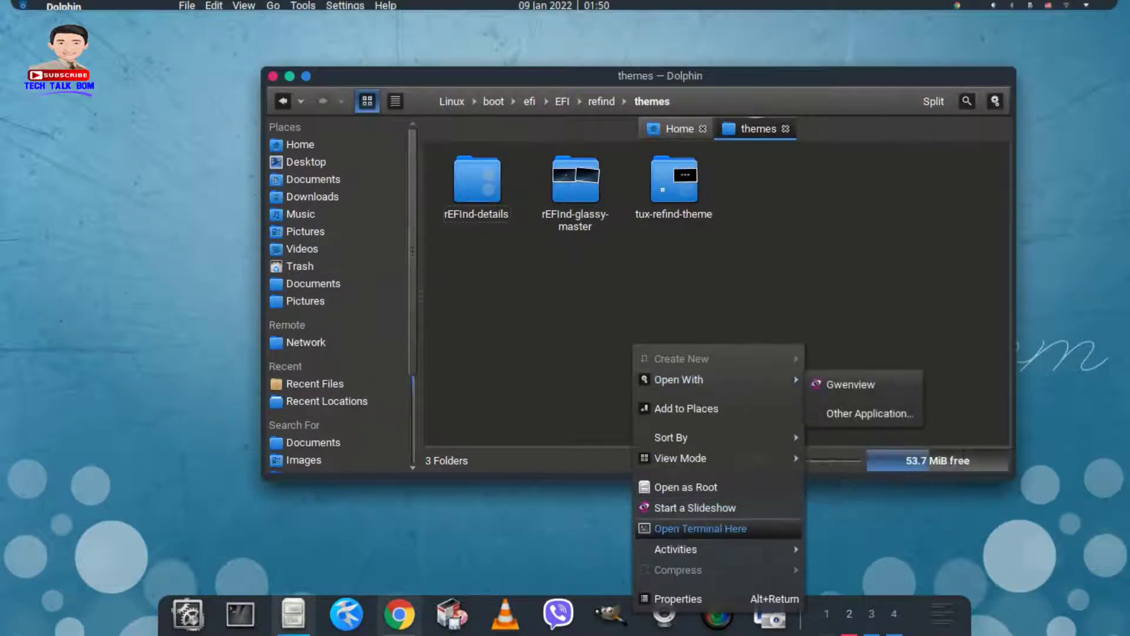
pyautogui.press('Escape')
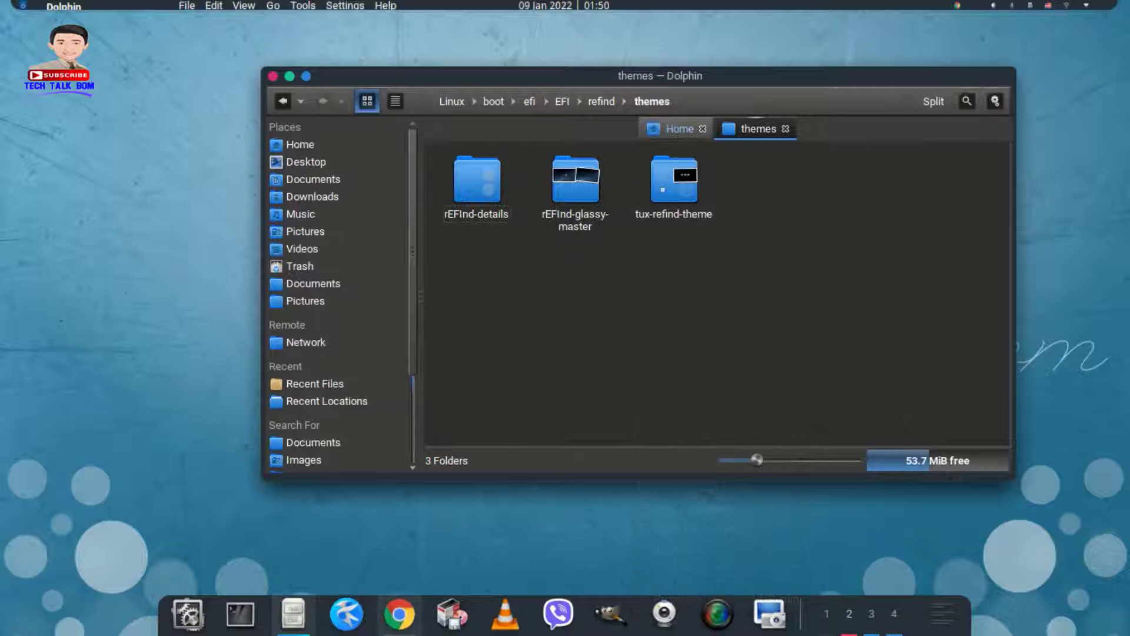
# Step: Go back to the refind folder and open its themes folder as root, authenticating with the account password
pyautogui.moveTo(660, 76); pyautogui.dragTo(684, 54)
pyautogui.click(625, 79)
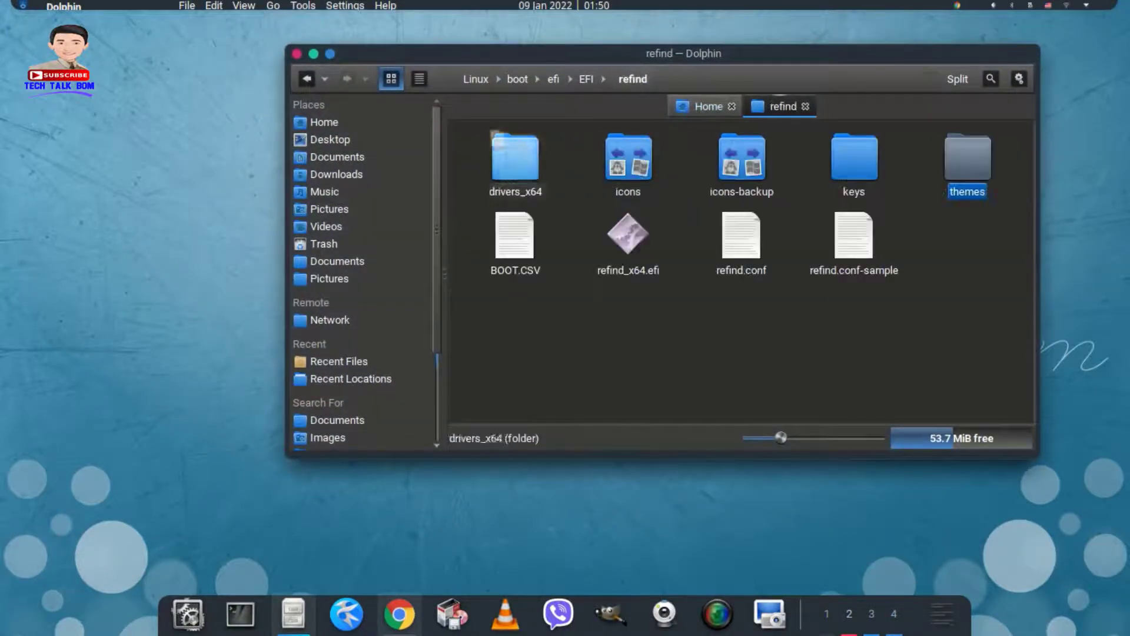
pyautogui.rightClick(968, 156)
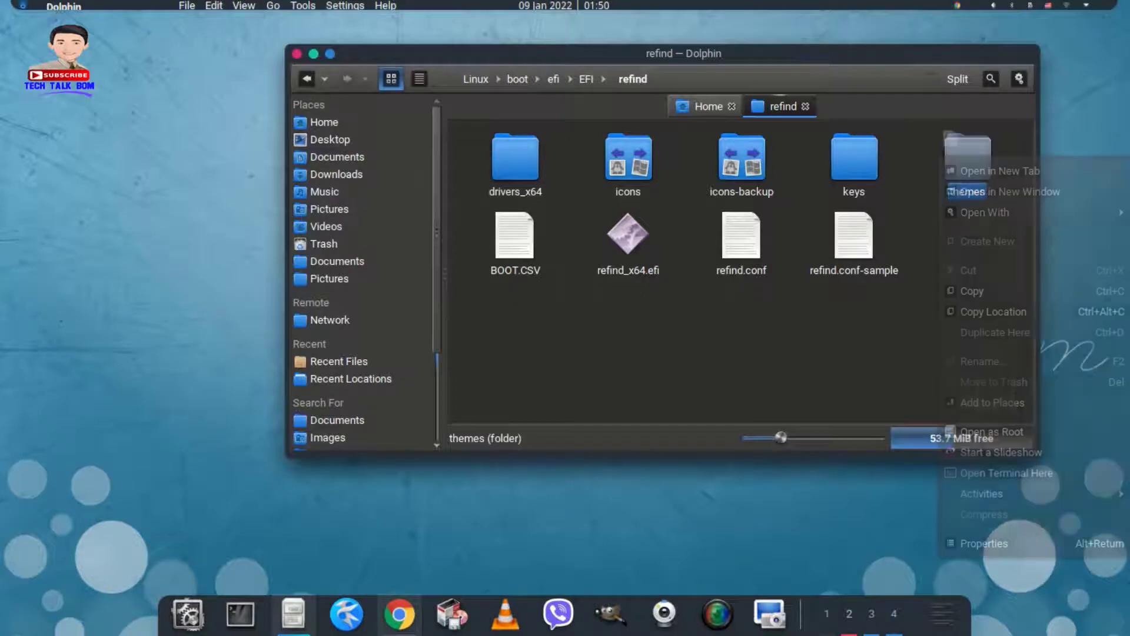
pyautogui.press('Escape')
pyautogui.rightClick(968, 149)
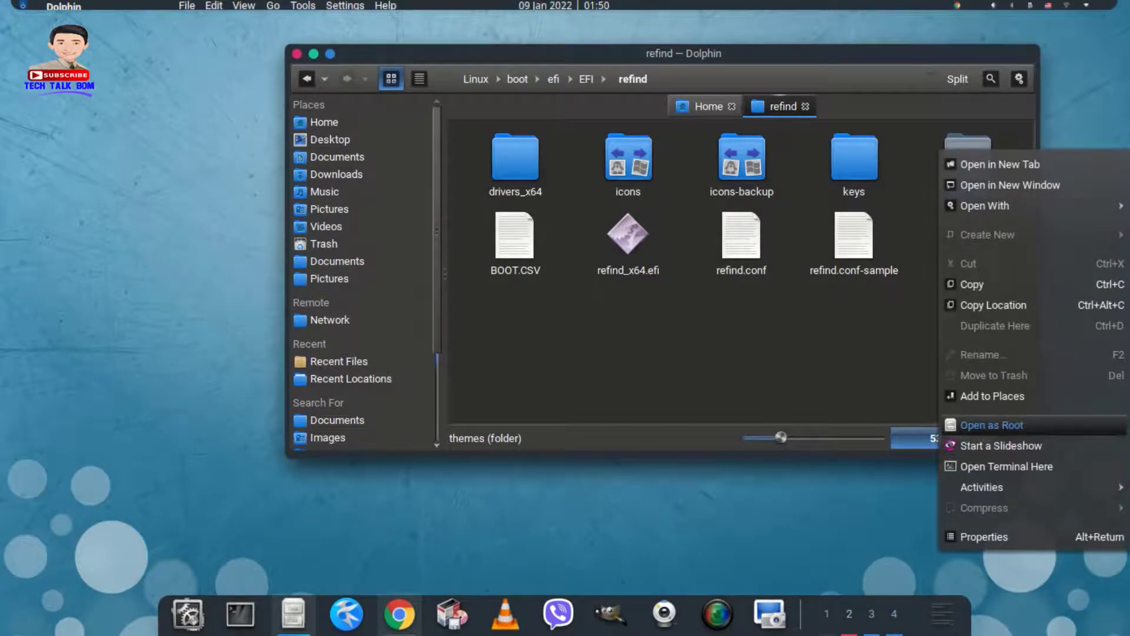
pyautogui.click(993, 425)
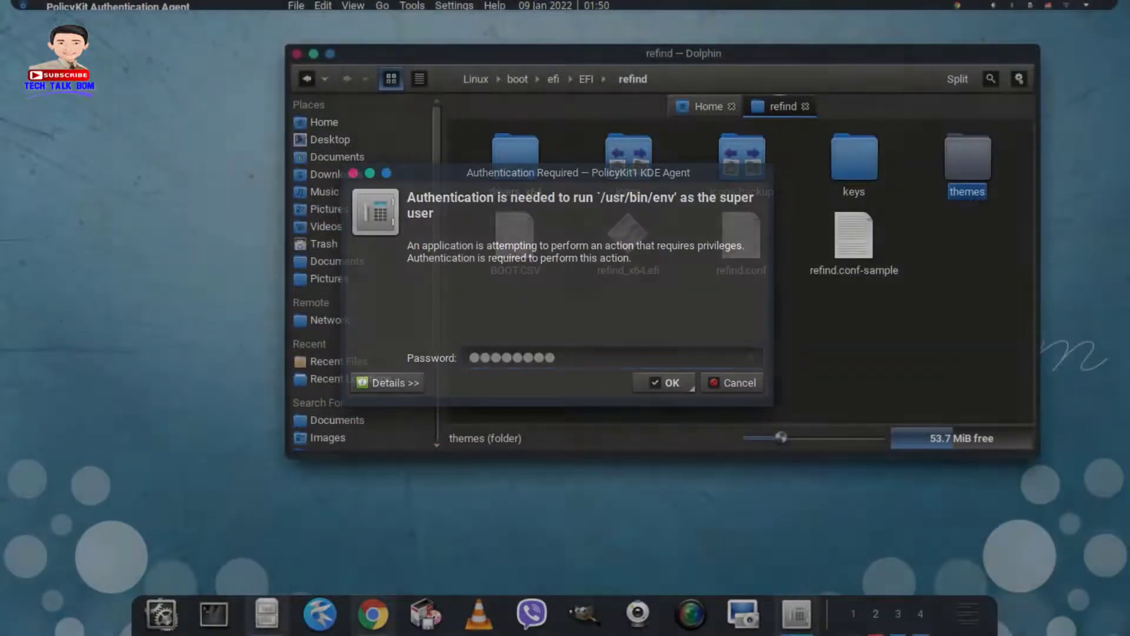
pyautogui.press('Return')
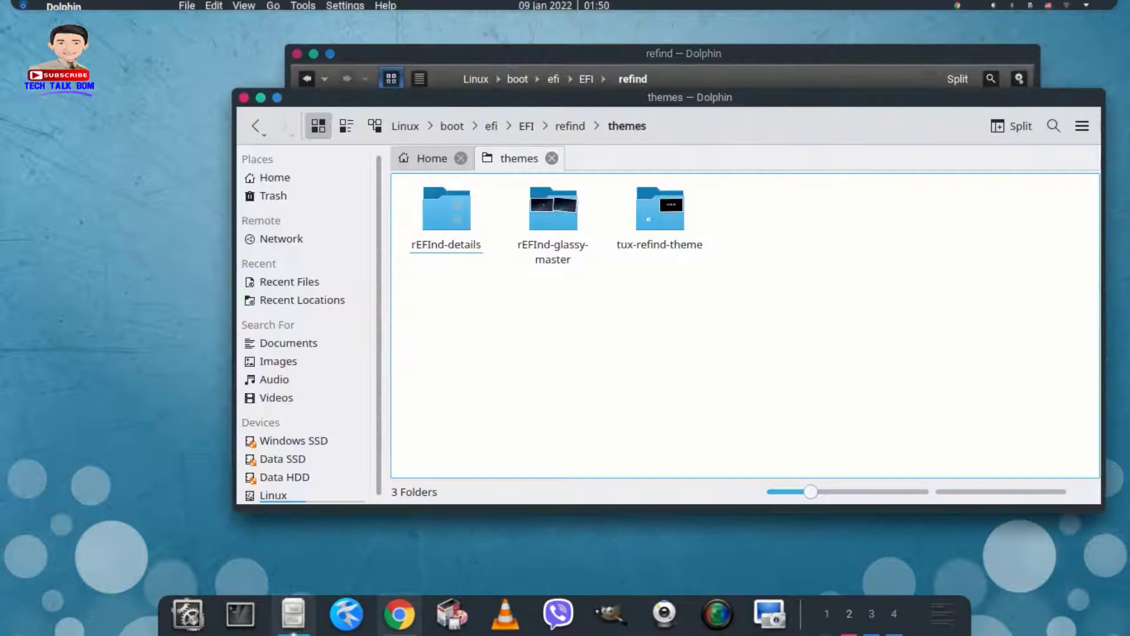
# Step: Paste the copied refind-theme-regular-master folder into the themes folder and check the contents of the pasted folder
pyautogui.rightClick(577, 348)
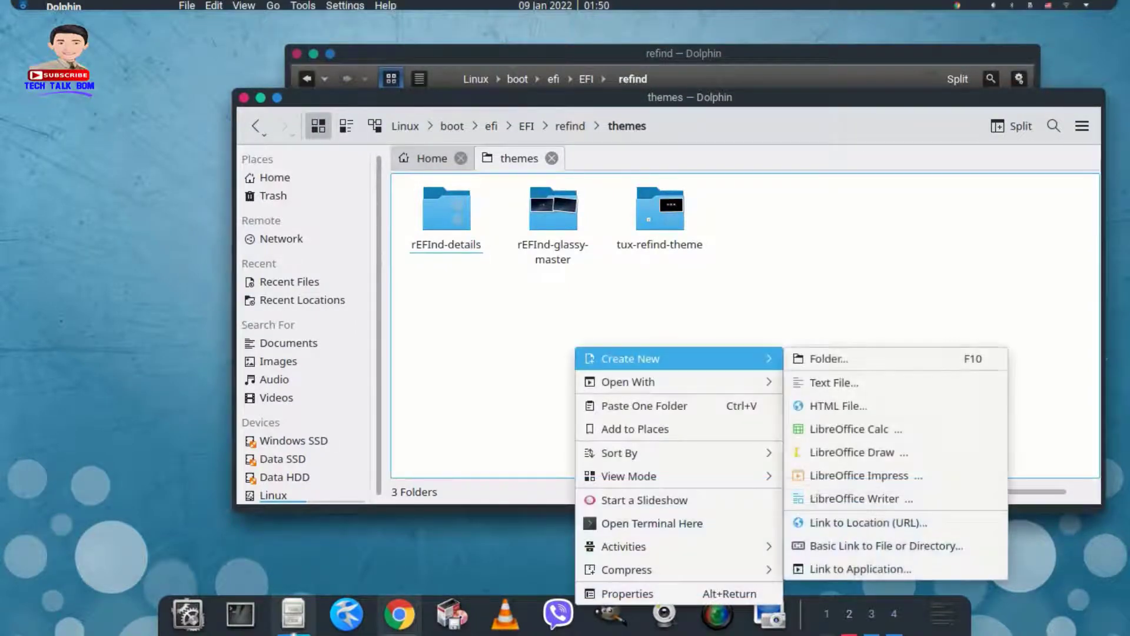
pyautogui.click(644, 406)
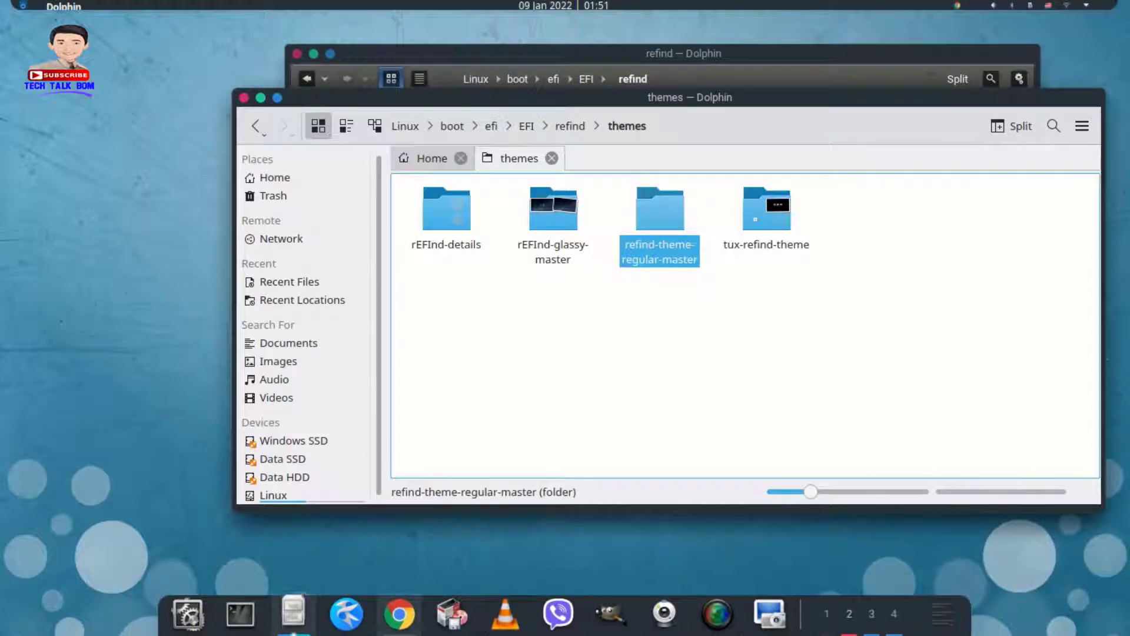
pyautogui.press('Escape')
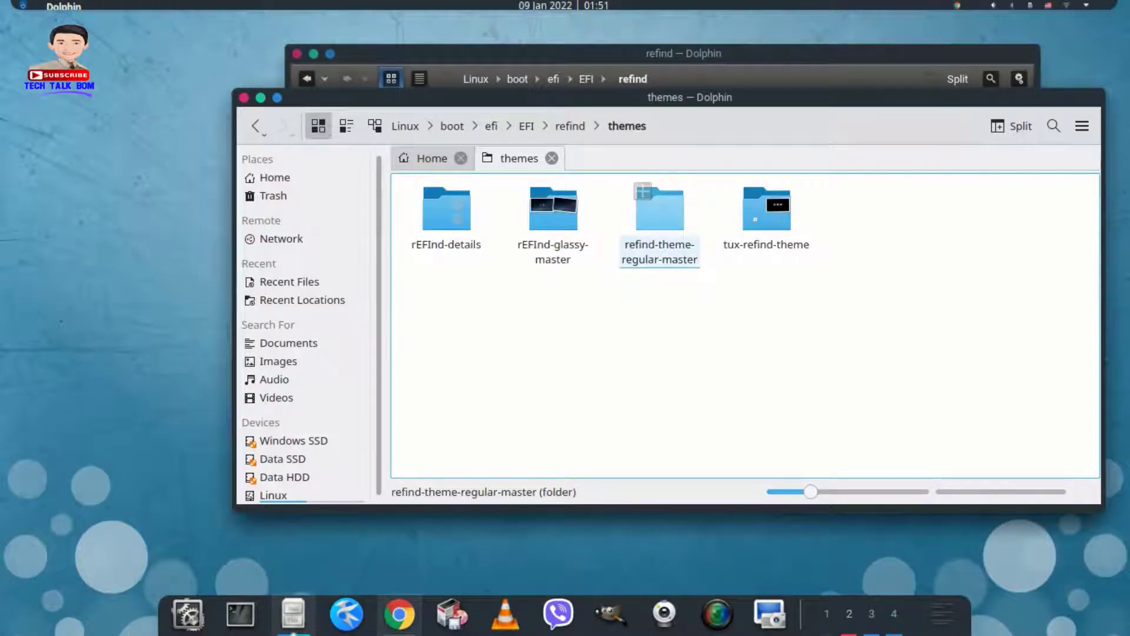
pyautogui.click(659, 212)
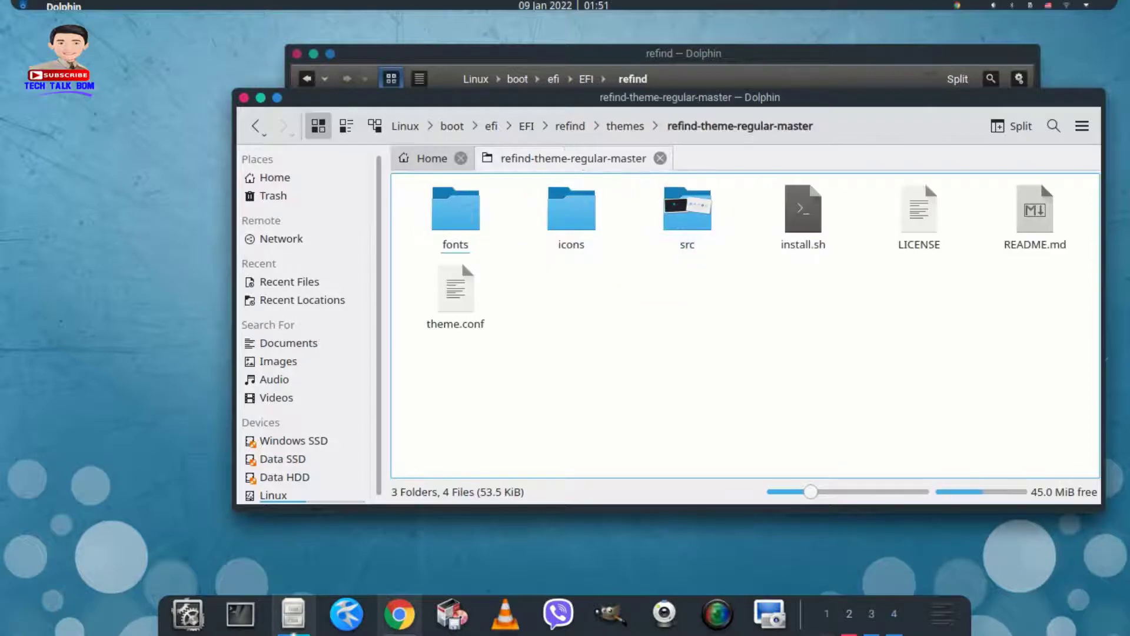
pyautogui.click(625, 126)
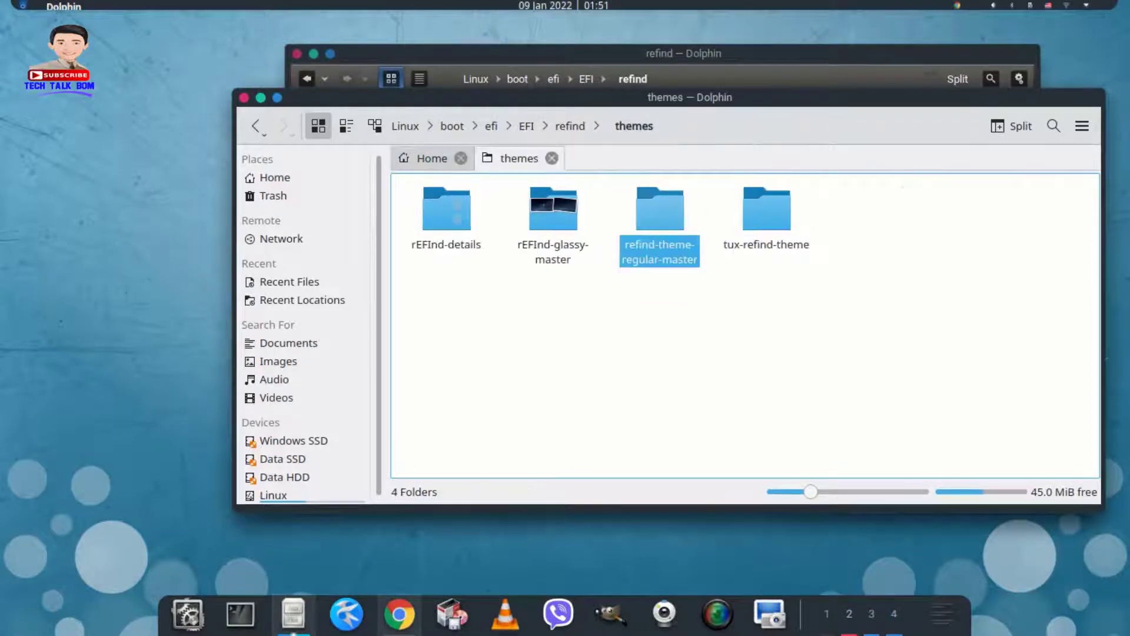
# Step: Copy the name of the refind-theme-regular-master folder as text without renaming the folder
pyautogui.rightClick(657, 236)
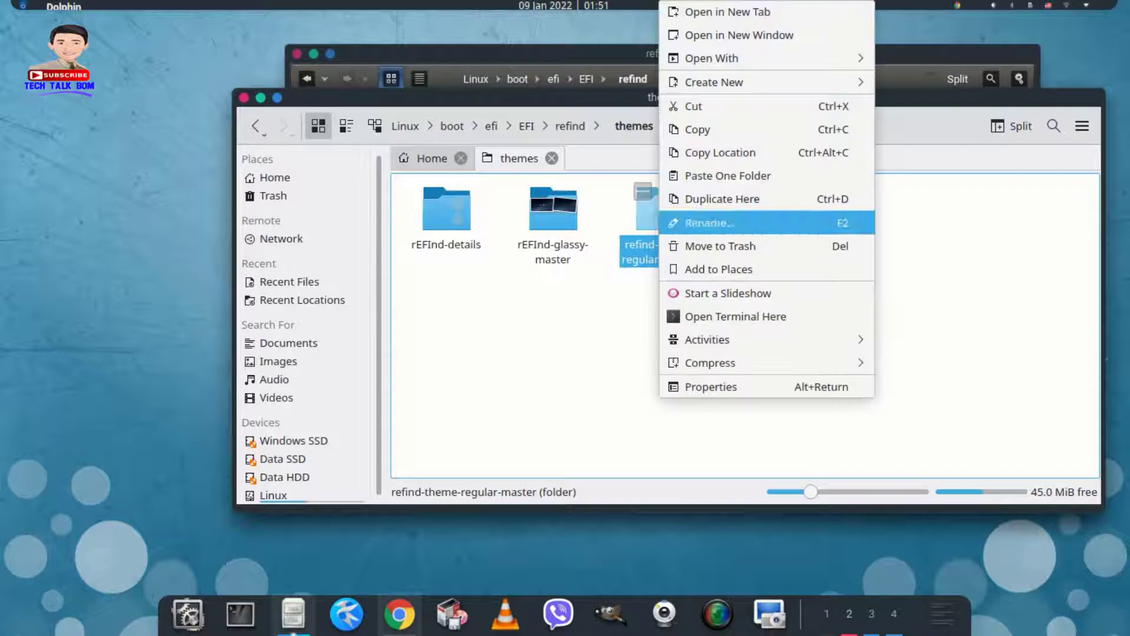
pyautogui.click(701, 222)
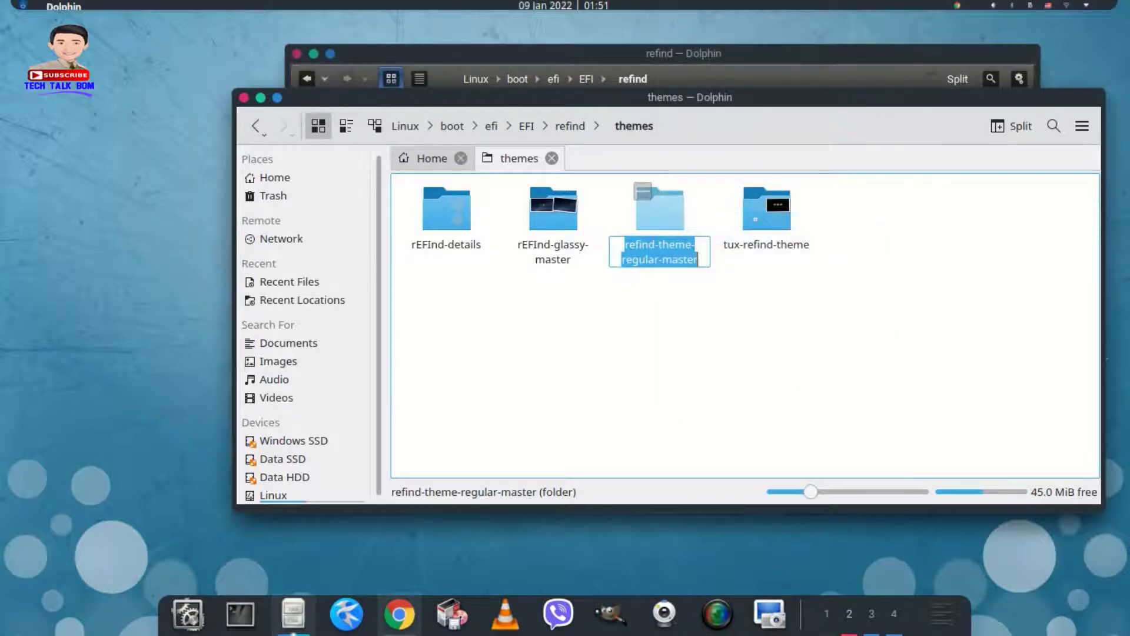
pyautogui.rightClick(660, 260)
pyautogui.click(719, 342)
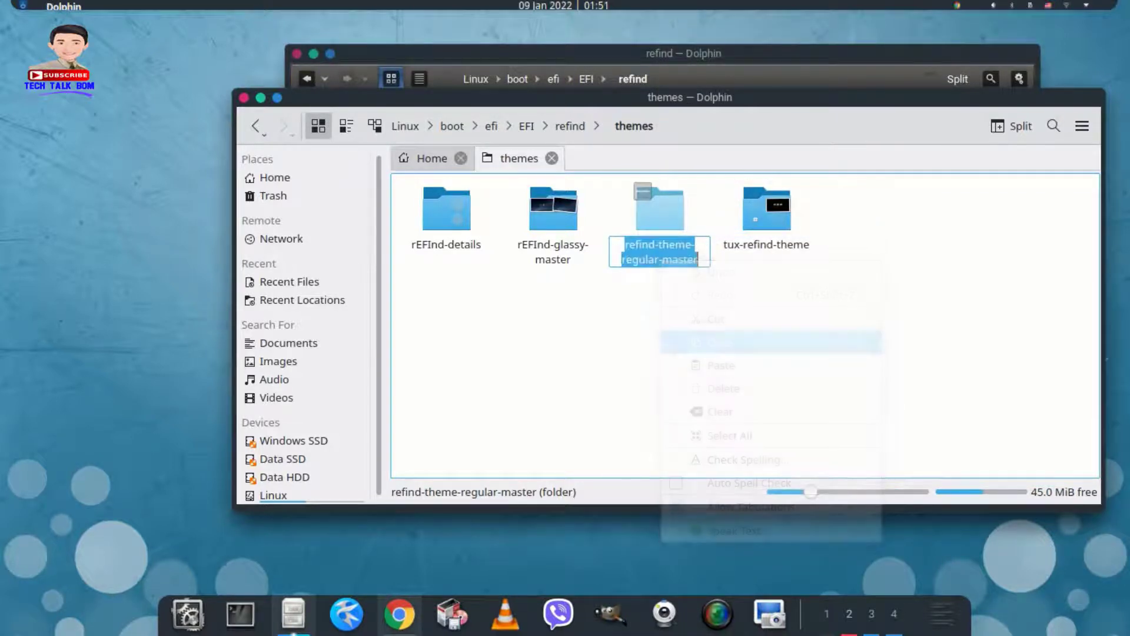
pyautogui.press('Escape')
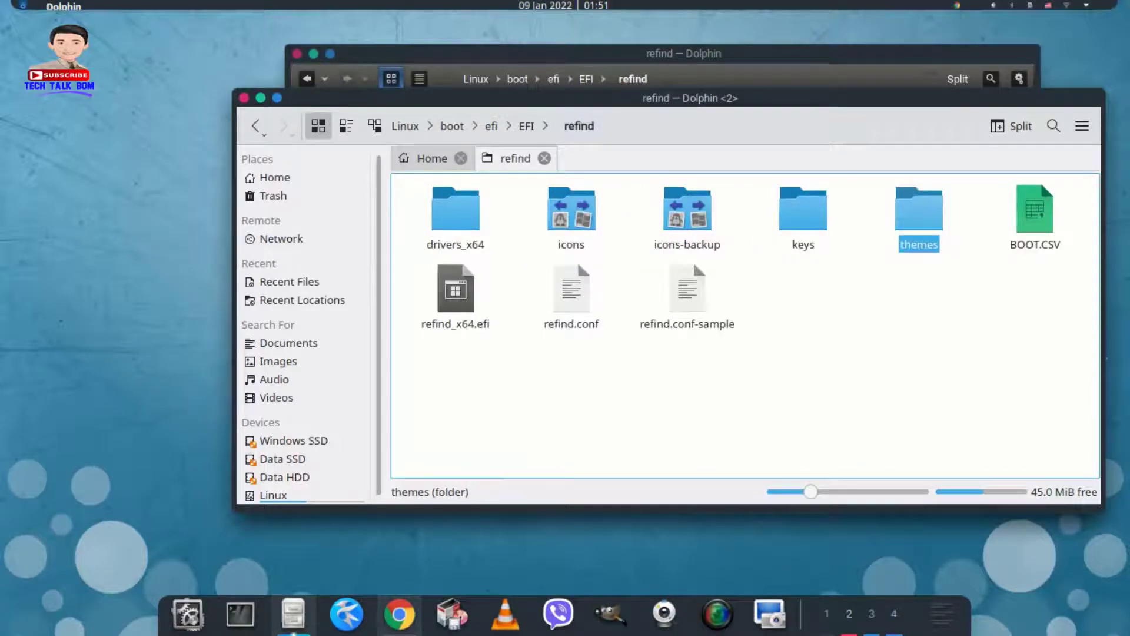
# Step: Open refind.conf from the /boot/efi/EFI/refind folder in the Kate text editor with root rights
pyautogui.hotkey('alt', 'Up')
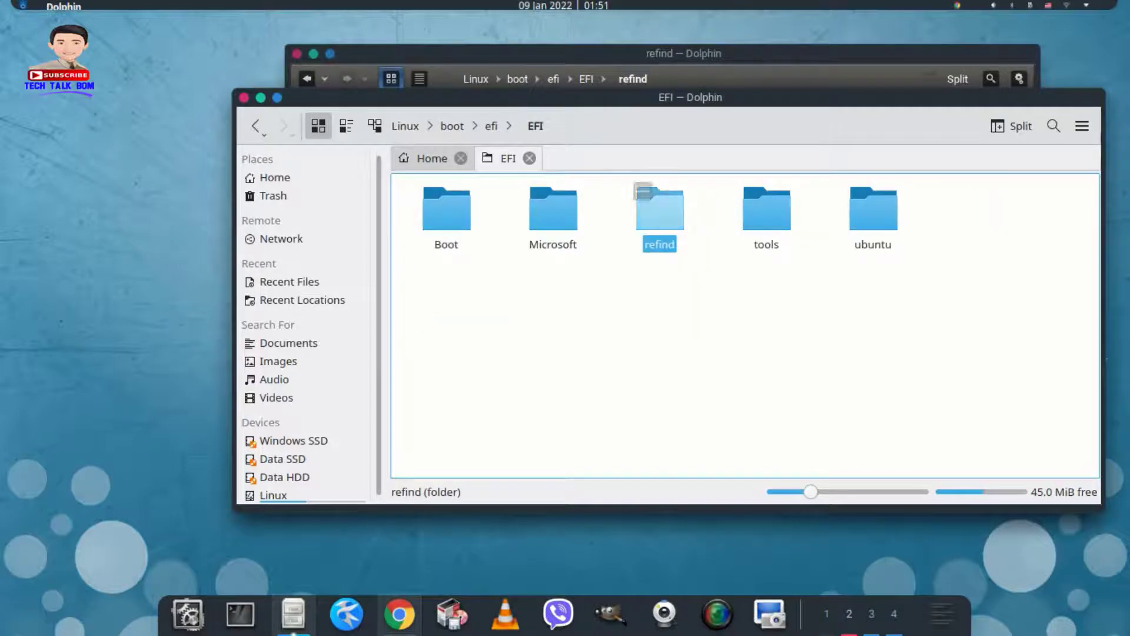
pyautogui.press('Return')
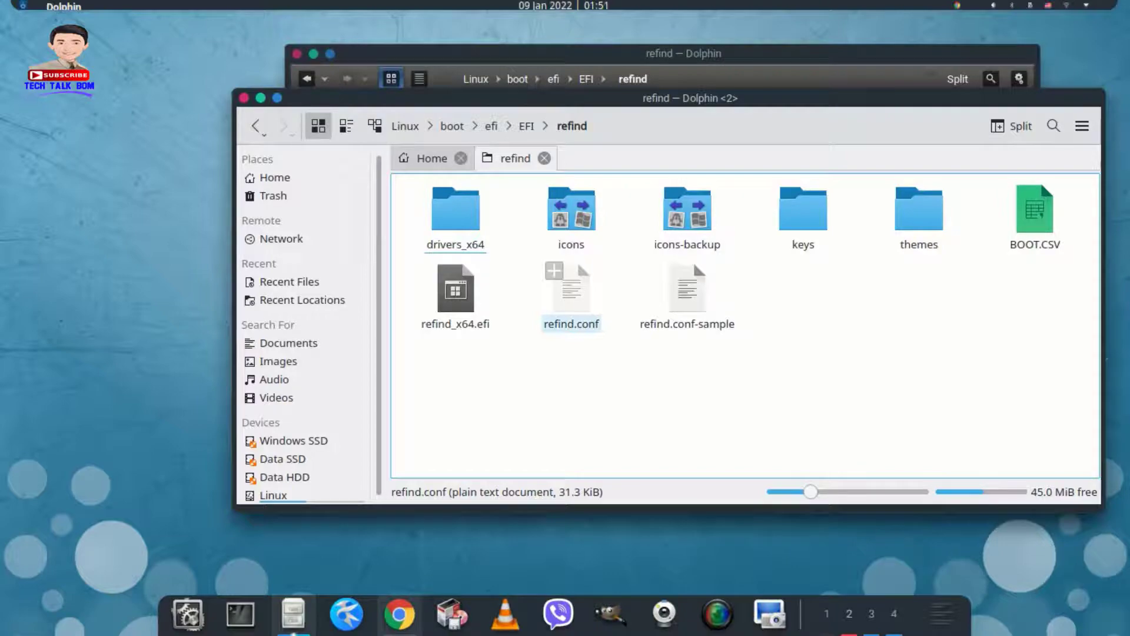
pyautogui.click(571, 297)
pyautogui.press('Return')
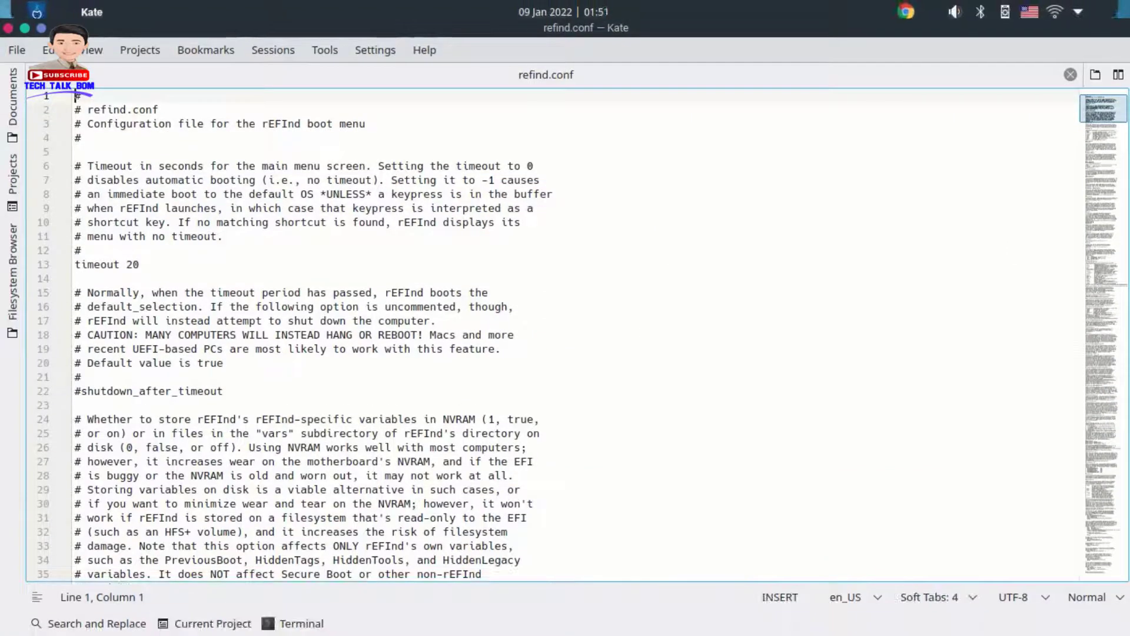
# Step: Replace rEFInd-glassy-master with the copied name refind-theme-regular-master in the active include line at the end of refind.conf
pyautogui.scroll(-20, 565, 335)
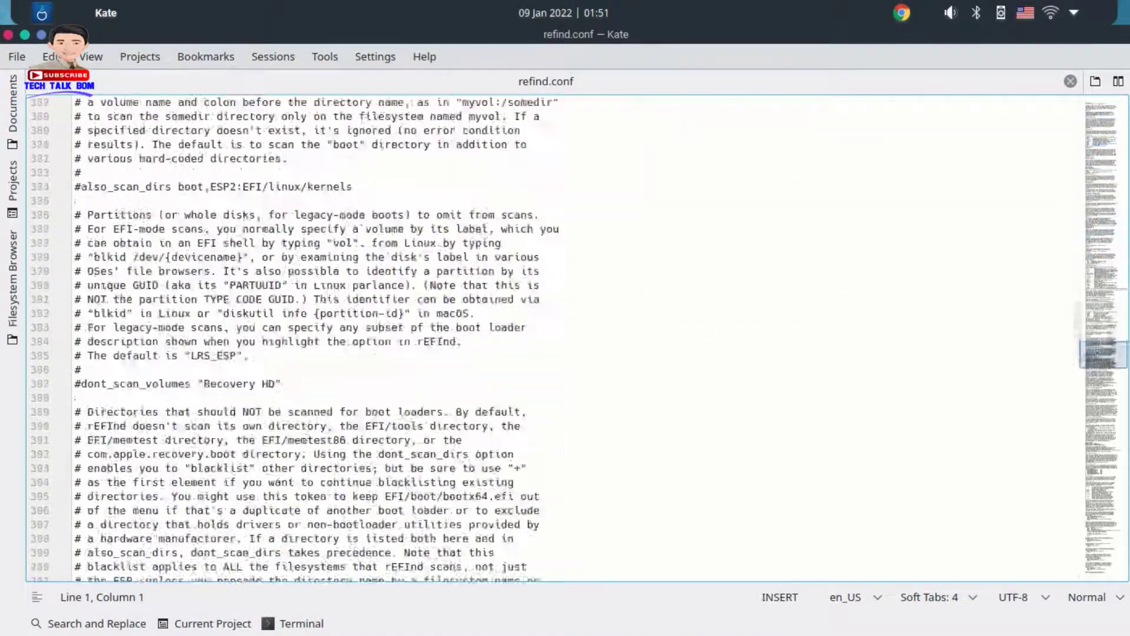
pyautogui.scroll(-20, 566, 336)
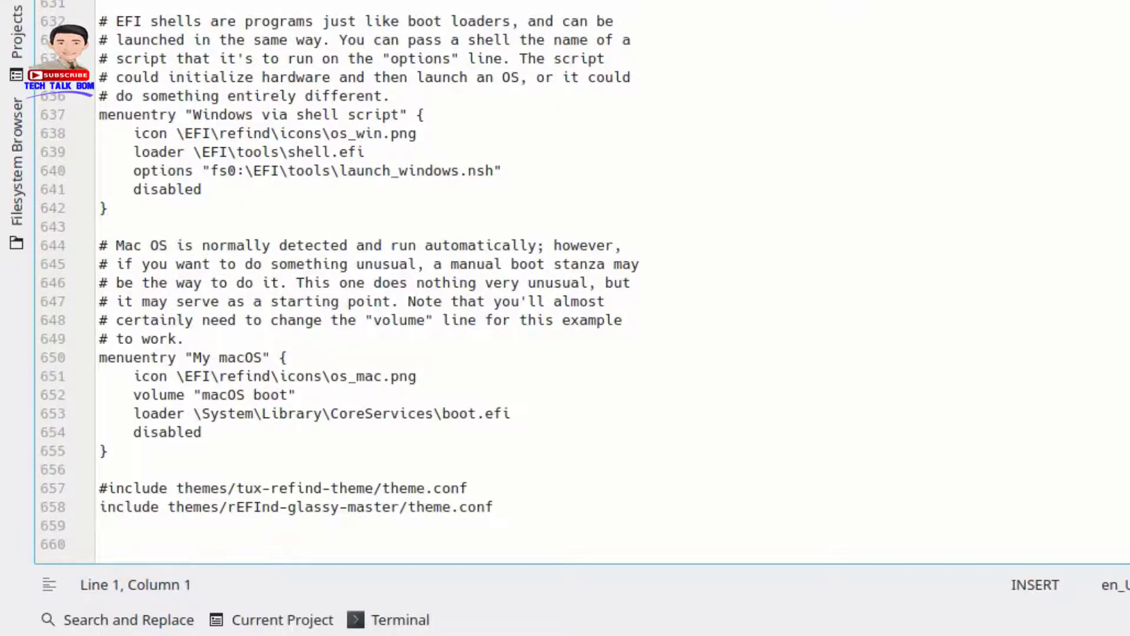
pyautogui.click(228, 507)
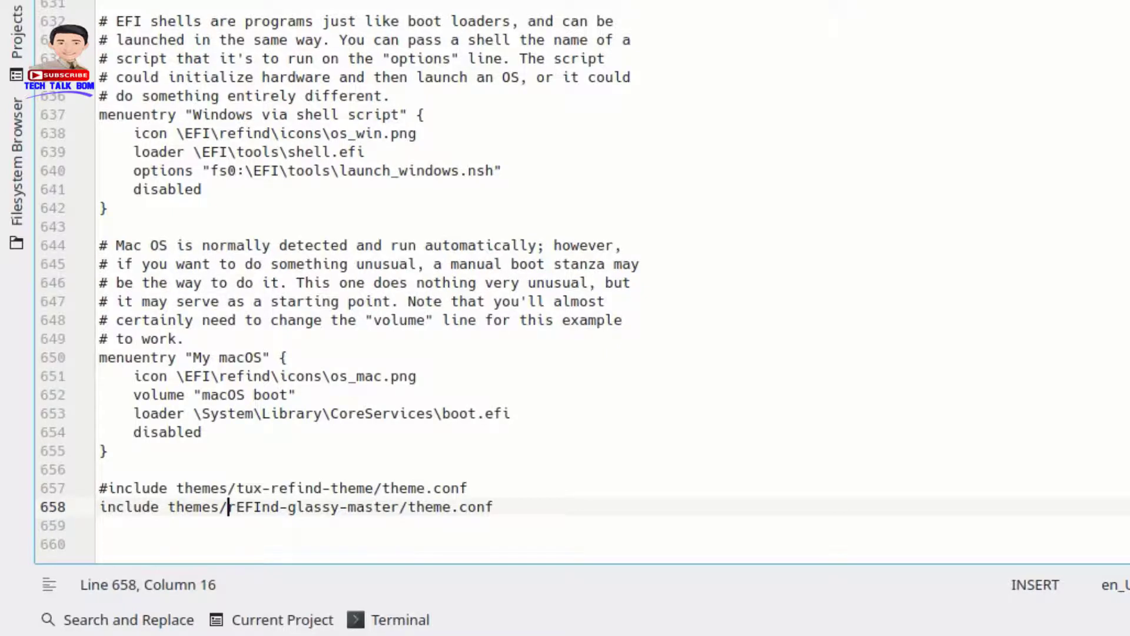
pyautogui.moveTo(228, 507); pyautogui.dragTo(400, 506)
pyautogui.hotkey('ctrl', 'v')
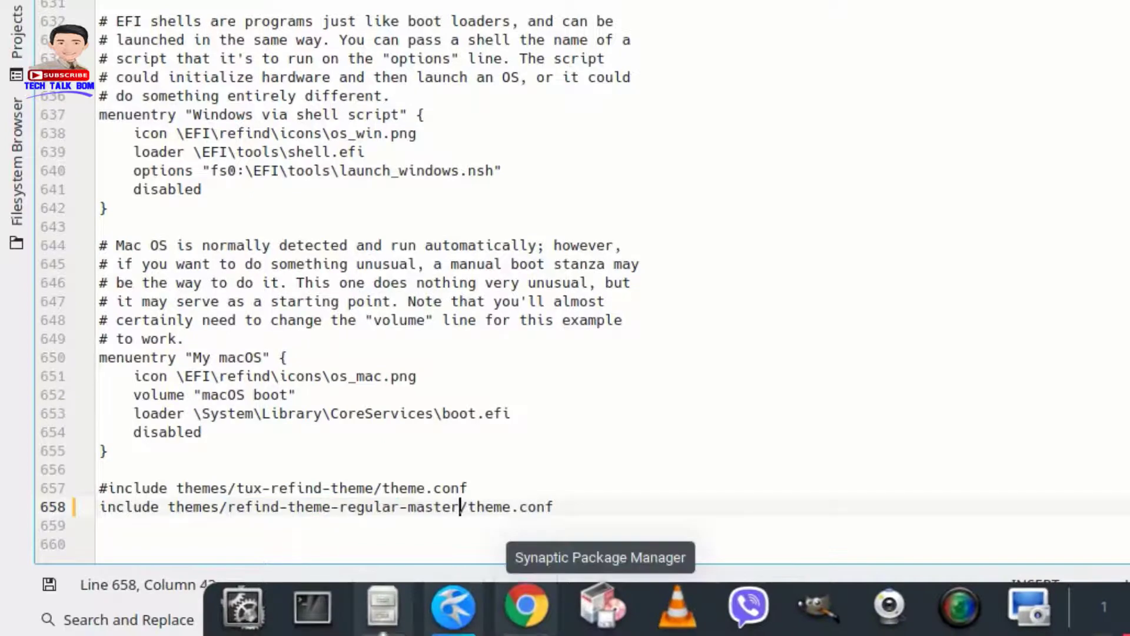
pyautogui.click(606, 301)
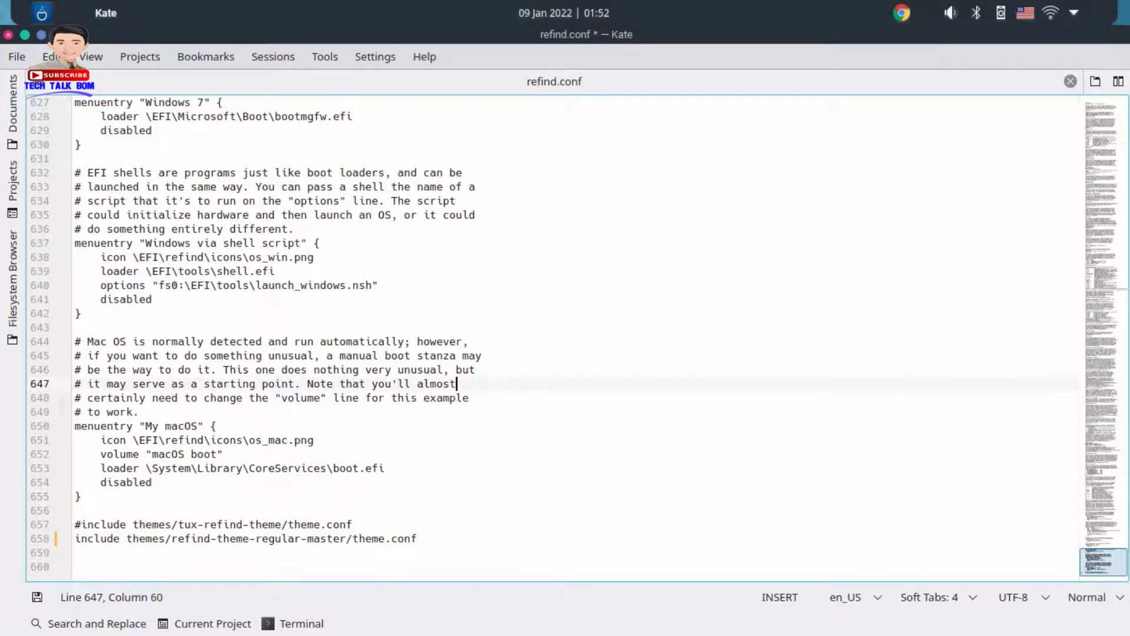
# Step: Save refind.conf, then close the text editor and the file manager window running as root
pyautogui.click(16, 56)
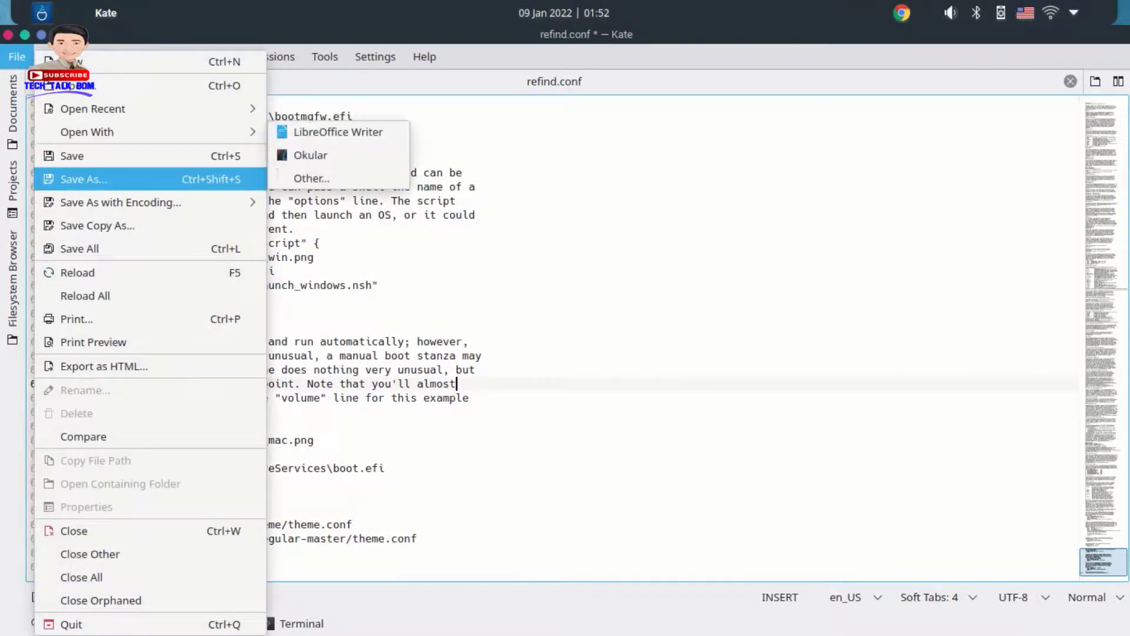
pyautogui.click(72, 156)
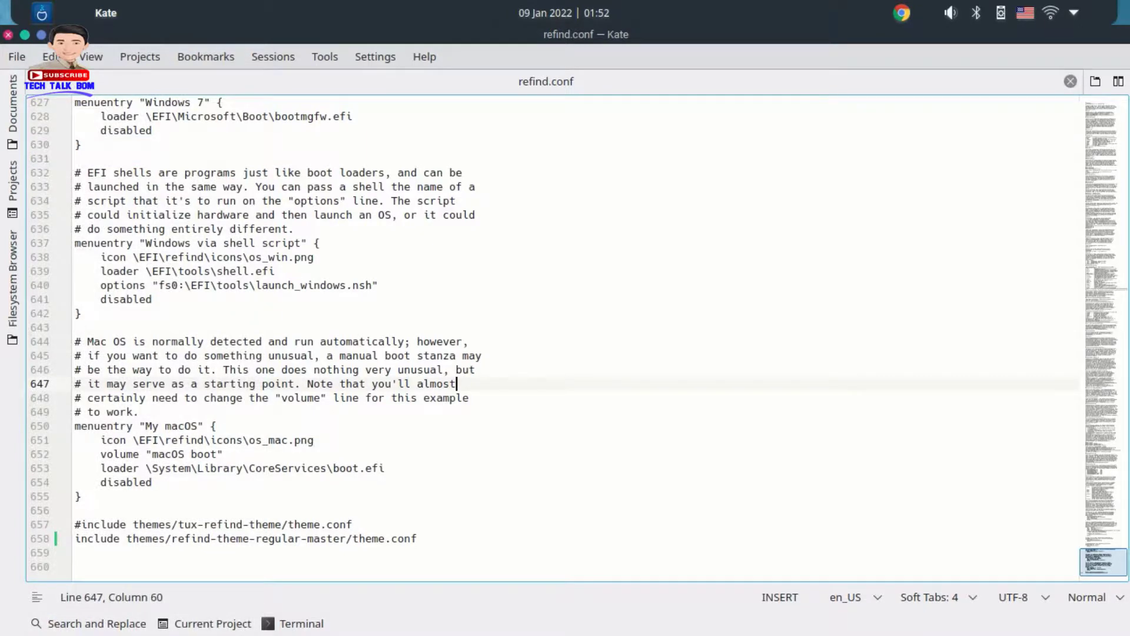
pyautogui.click(7, 34)
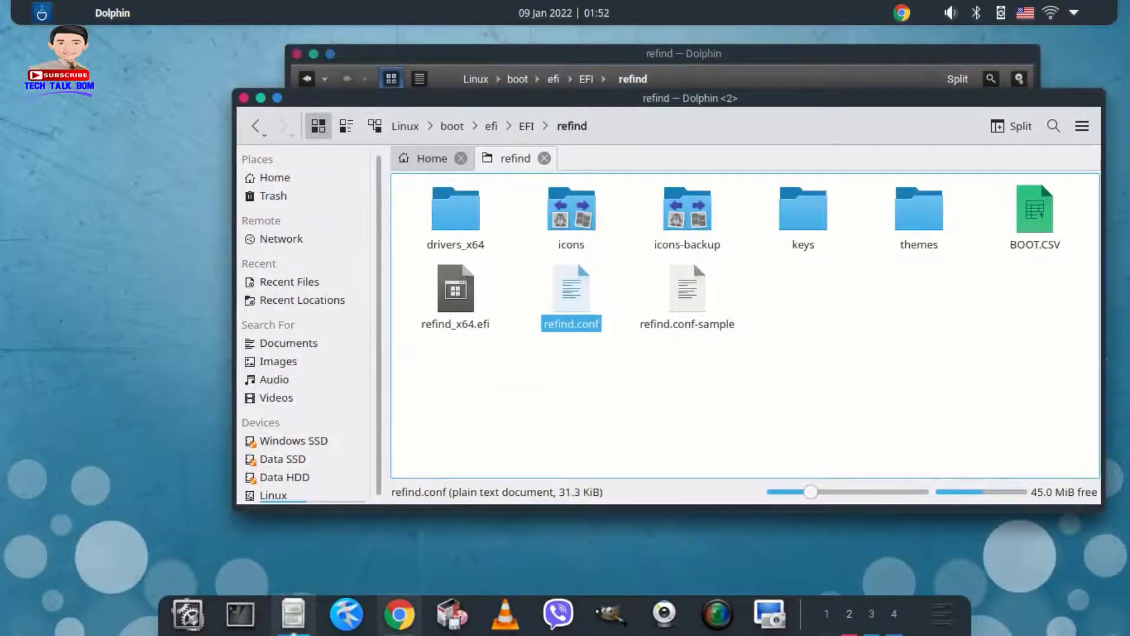
pyautogui.moveTo(690, 97); pyautogui.dragTo(740, 79)
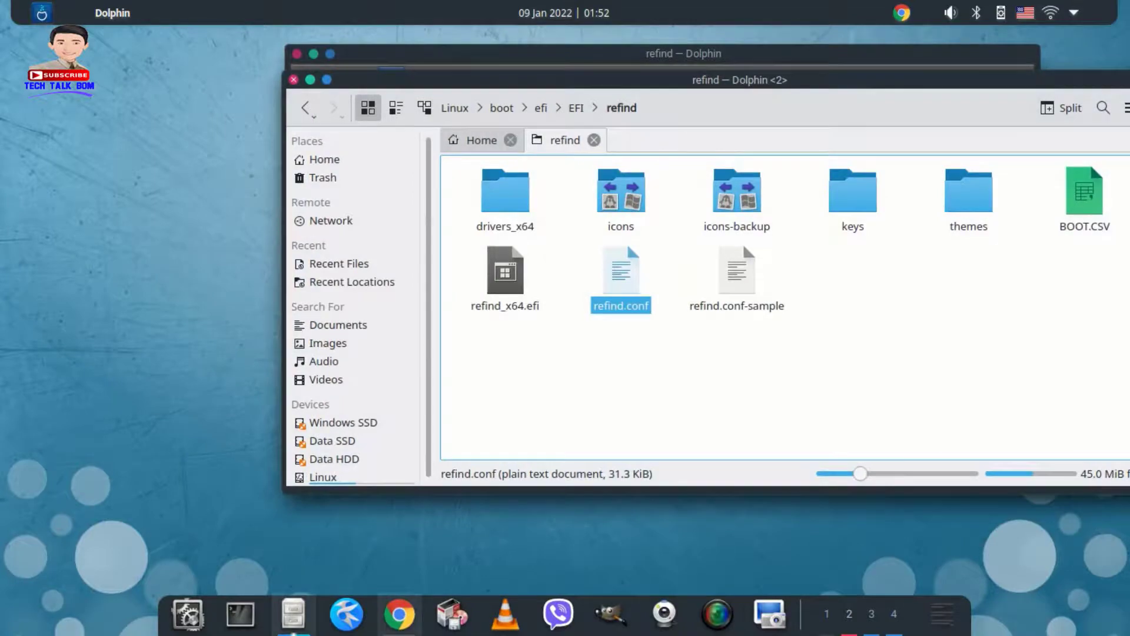
pyautogui.hotkey('alt', 'F4')
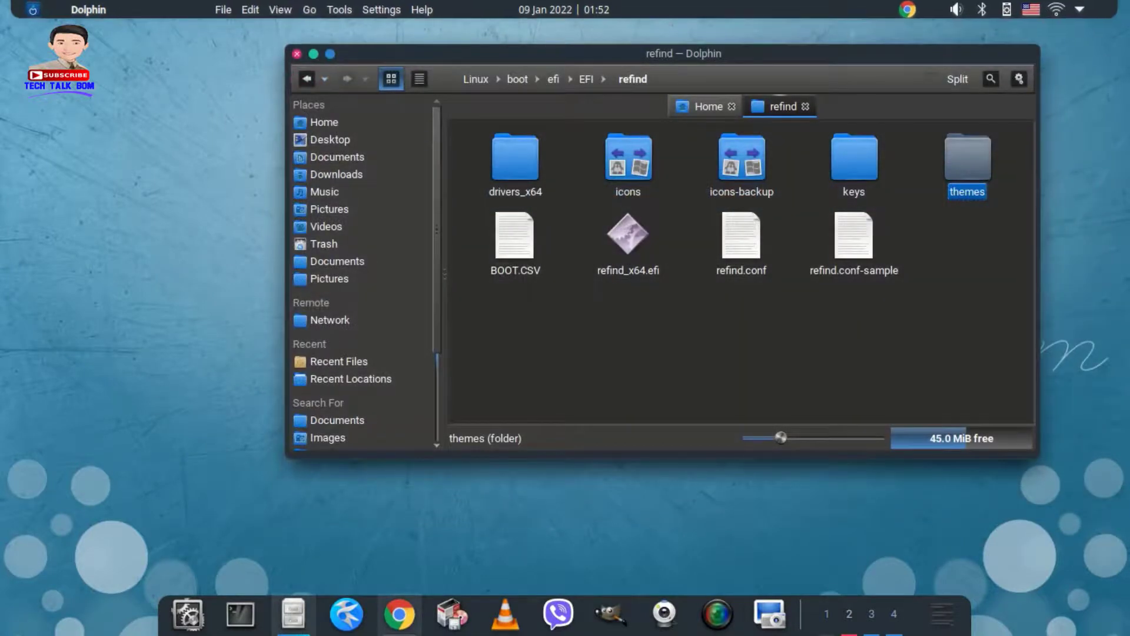